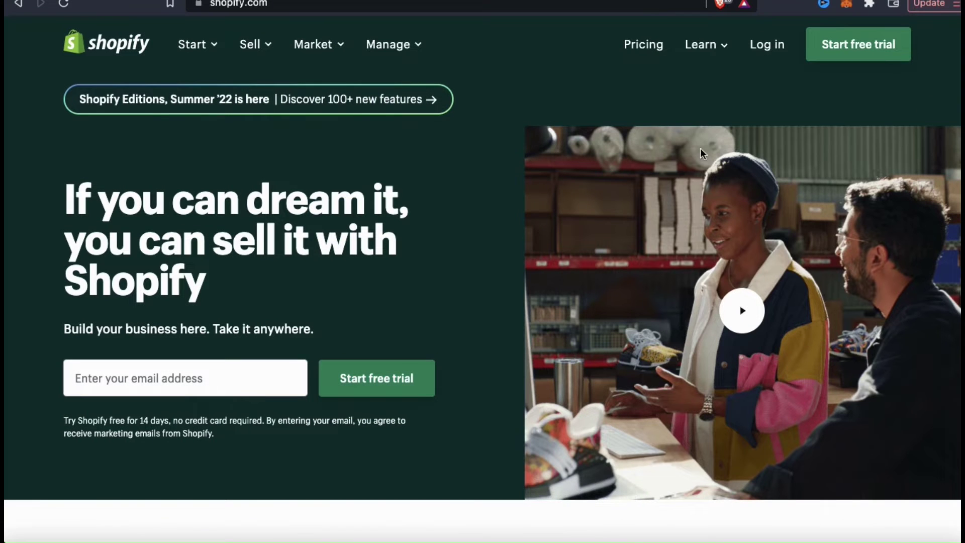
Log in to the store admin and open the live Quantum Designs storefront.
{"action": "left_click", "coordinate": [768, 45]}
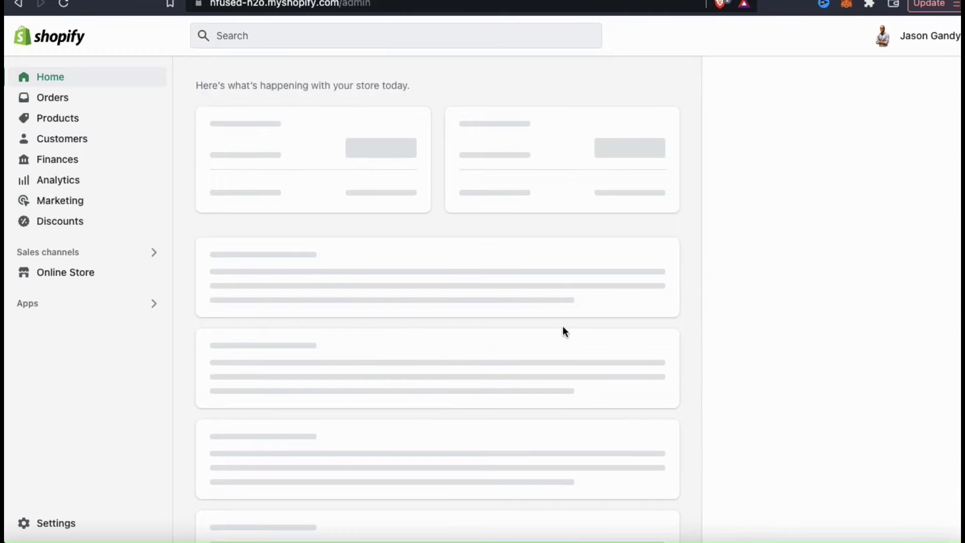
{"action": "scroll", "coordinate": [759, 376], "scroll_direction": "down", "scroll_amount": 10}
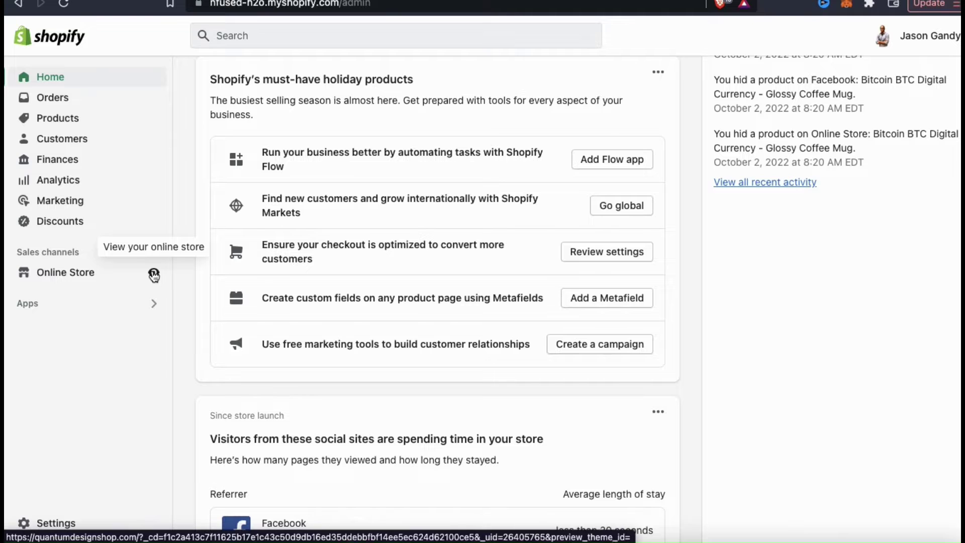
{"action": "left_click", "coordinate": [153, 275]}
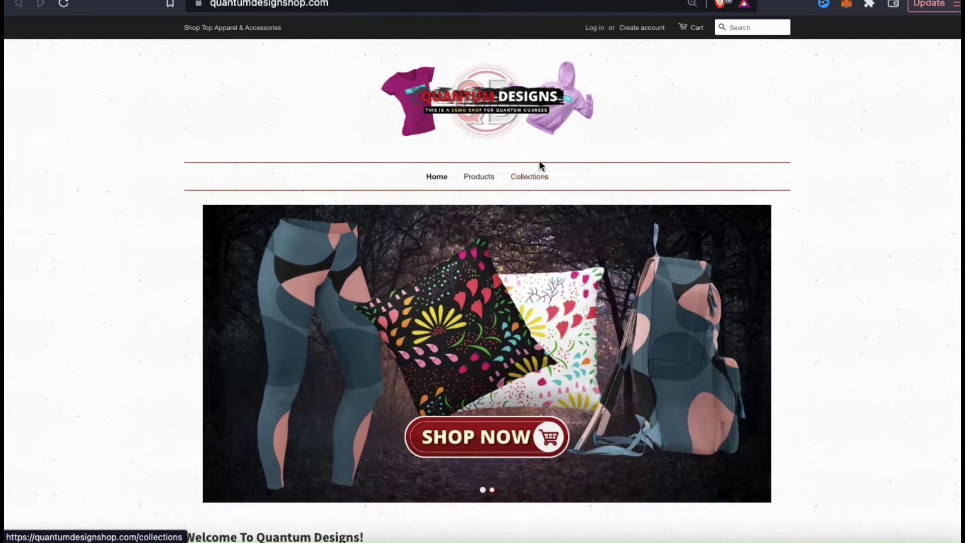
Check the storefront's empty Collections page, then scroll through the home page.
{"action": "left_click", "coordinate": [527, 182]}
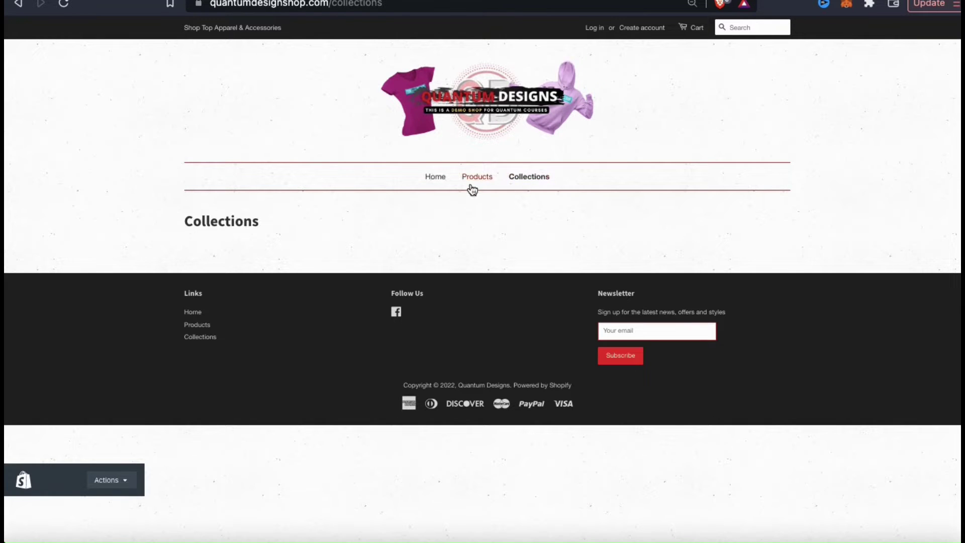
{"action": "left_click", "coordinate": [436, 182]}
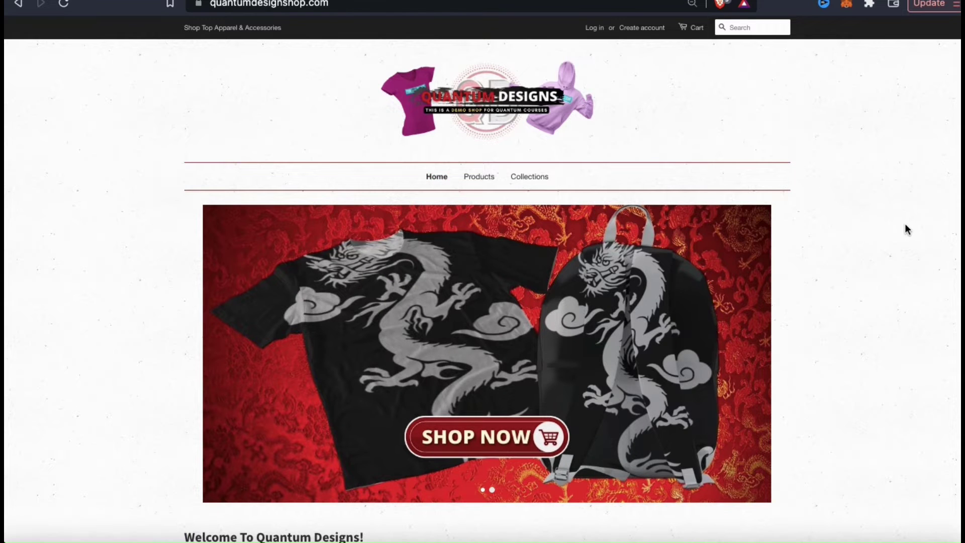
{"action": "scroll", "coordinate": [907, 229], "scroll_direction": "down", "scroll_amount": 1}
{"action": "scroll", "coordinate": [907, 229], "scroll_direction": "down", "scroll_amount": 6}
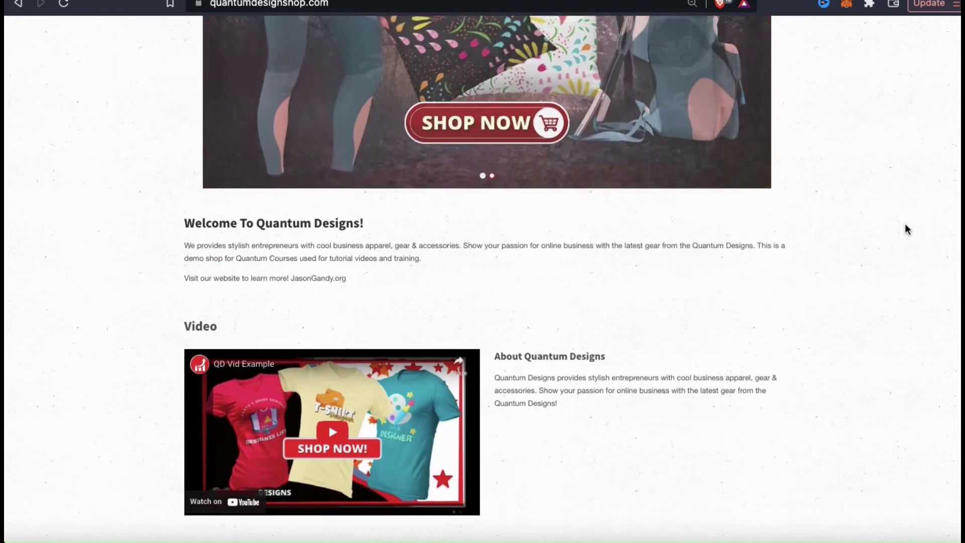
{"action": "scroll", "coordinate": [907, 229], "scroll_direction": "down", "scroll_amount": 2}
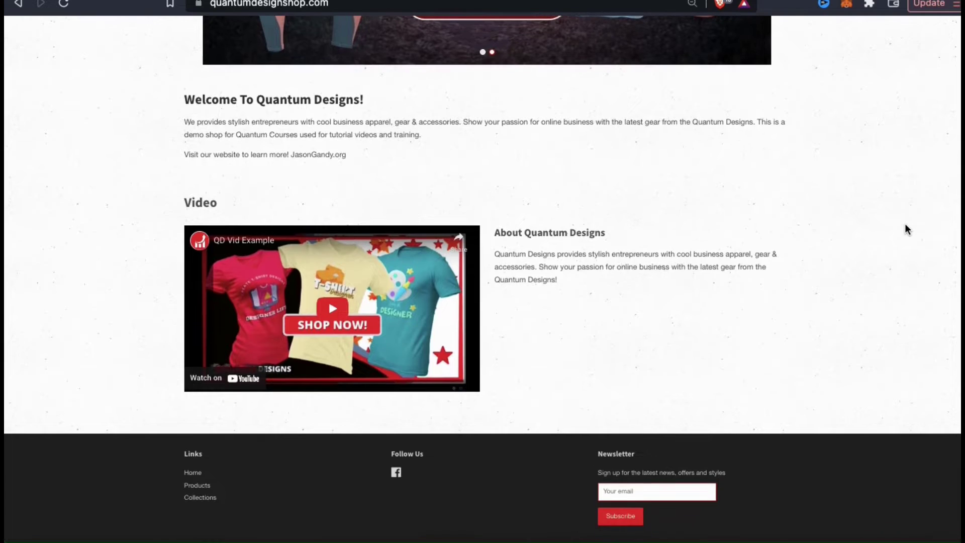
{"action": "scroll", "coordinate": [907, 229], "scroll_direction": "up", "scroll_amount": 7}
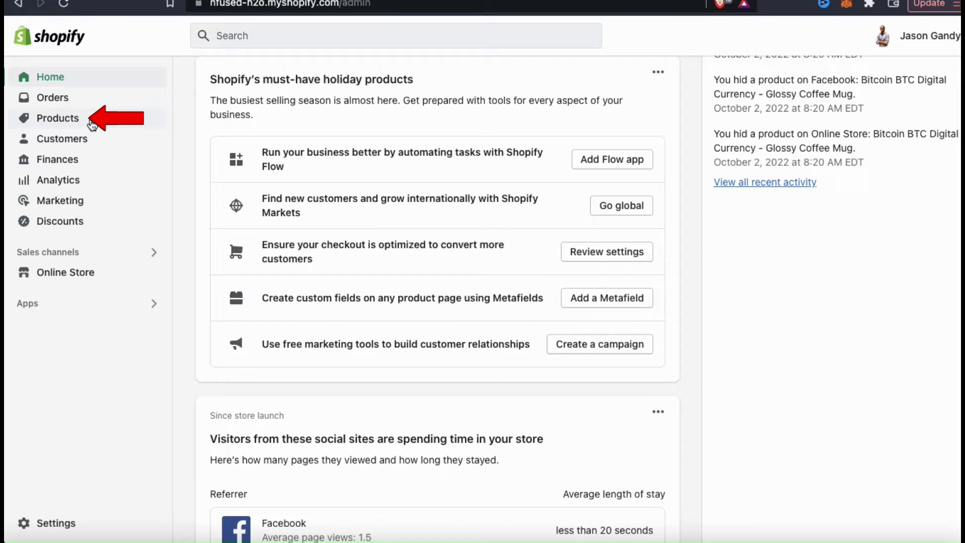
Go to Products > Collections and start a new collection from the empty list.
{"action": "left_click", "coordinate": [58, 119]}
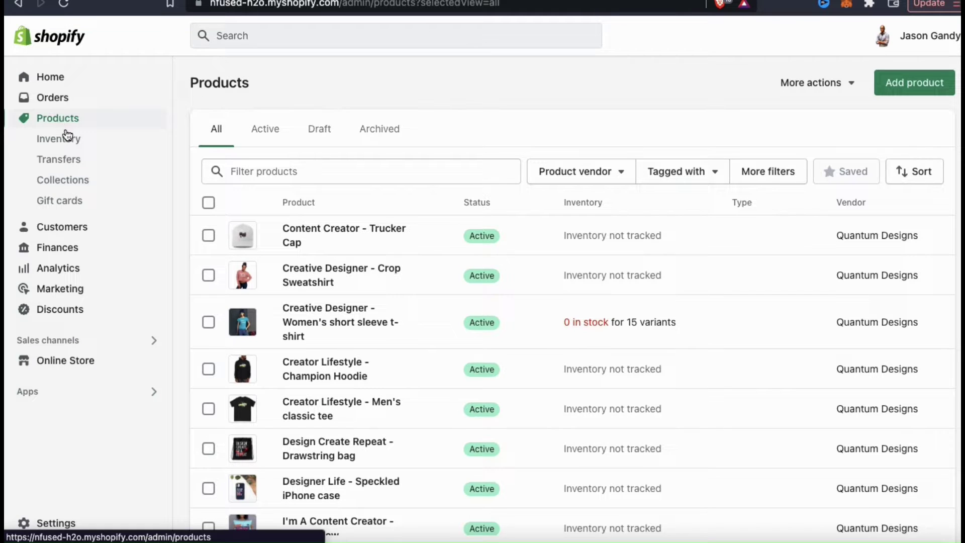
{"action": "left_click", "coordinate": [63, 189]}
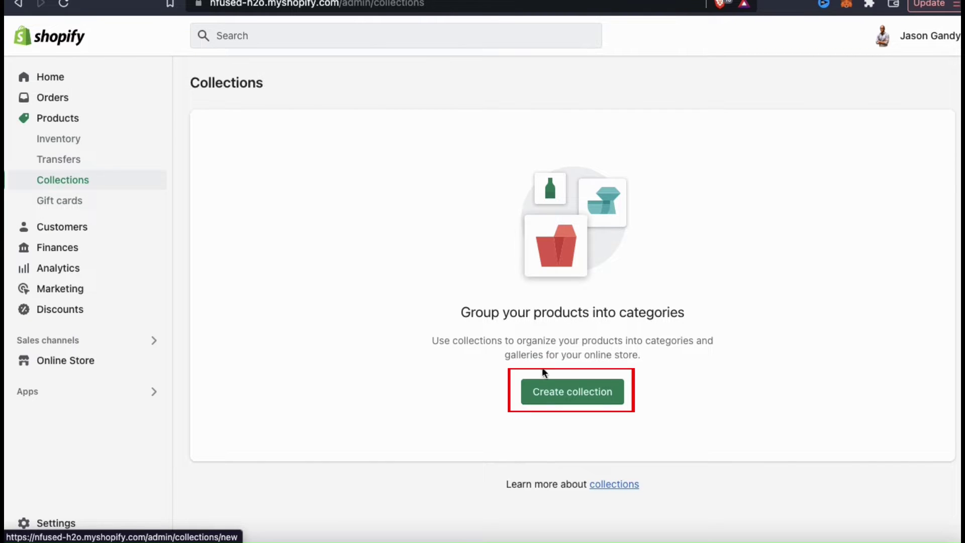
{"action": "left_click", "coordinate": [571, 386]}
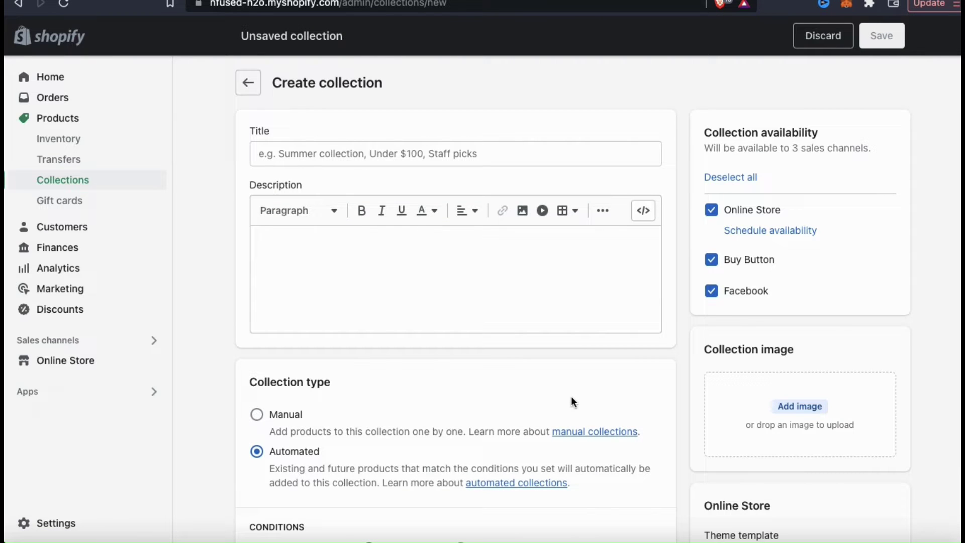
Title the collection 'Apparel & Hats' and begin the description 'This collection features clothing & apparel items'.
{"action": "left_click", "coordinate": [422, 155]}
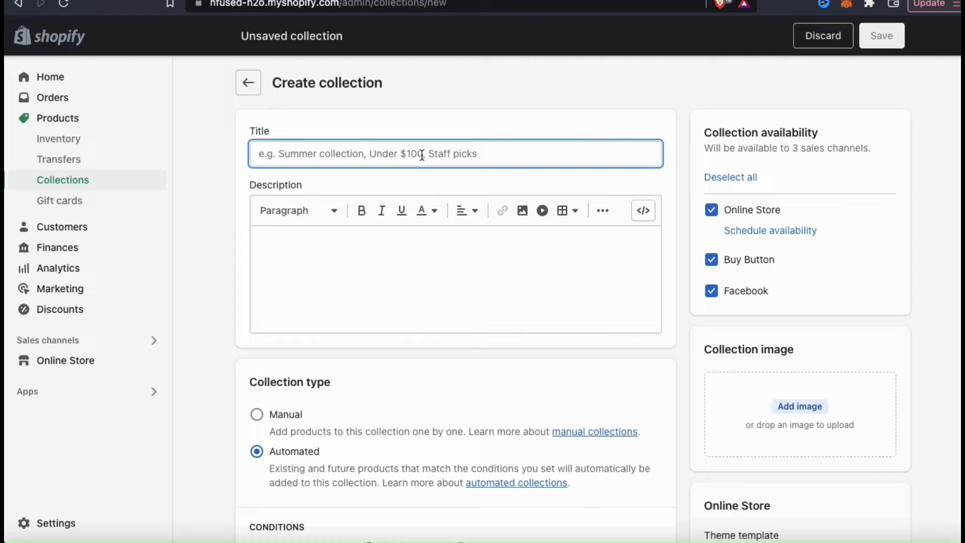
{"action": "type", "text": "Apparel & Hats"}
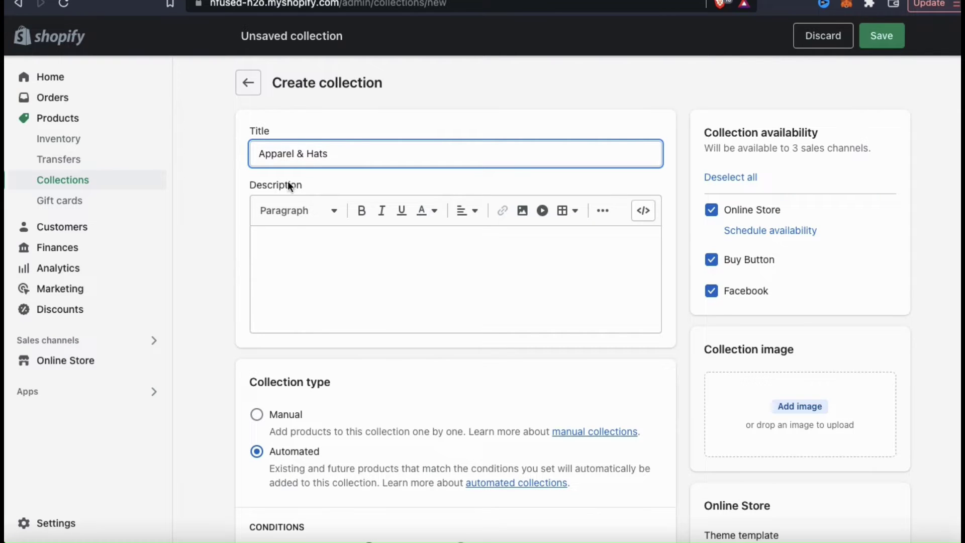
{"action": "left_click", "coordinate": [307, 262]}
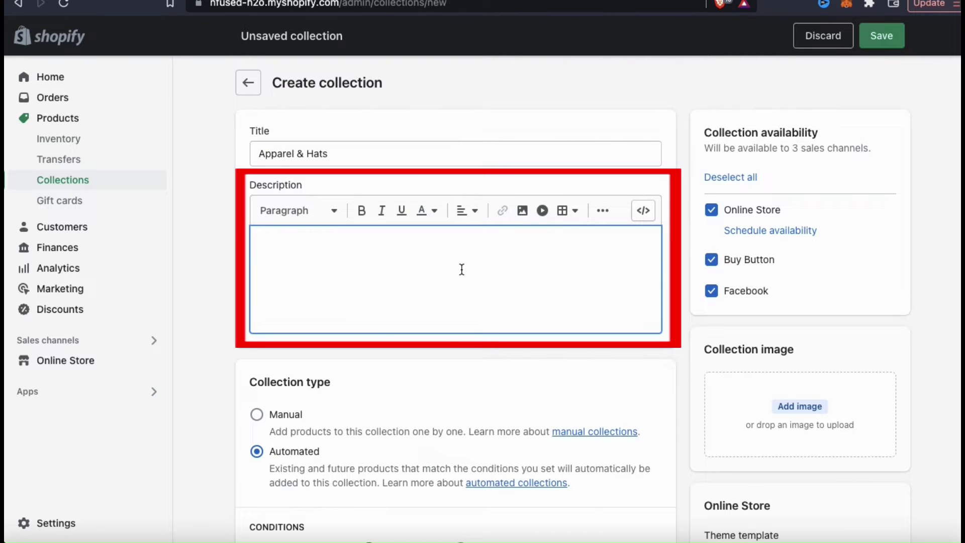
{"action": "type", "text": "This colle"}
{"action": "type", "text": "ction features clooth"}
{"action": "type", "text": "thin"}
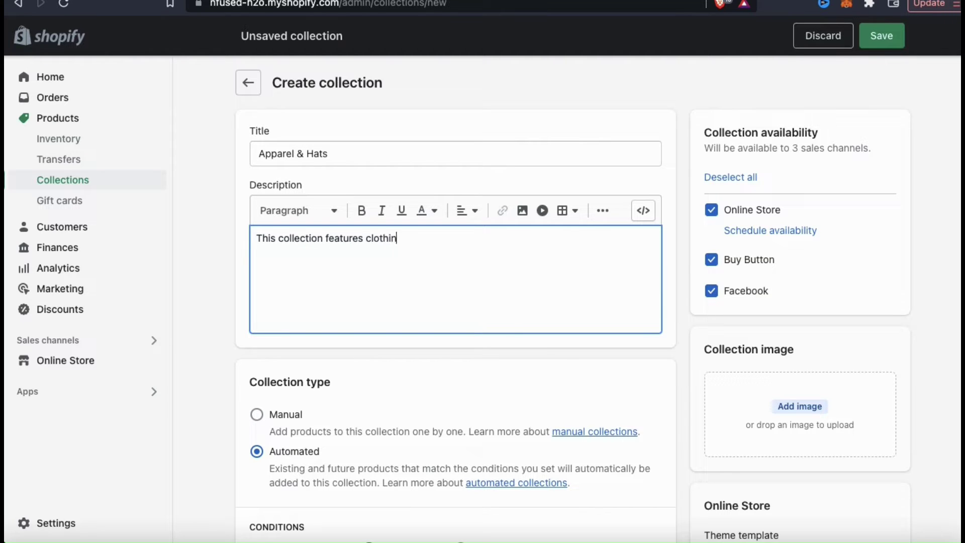
{"action": "type", "text": "g & app"}
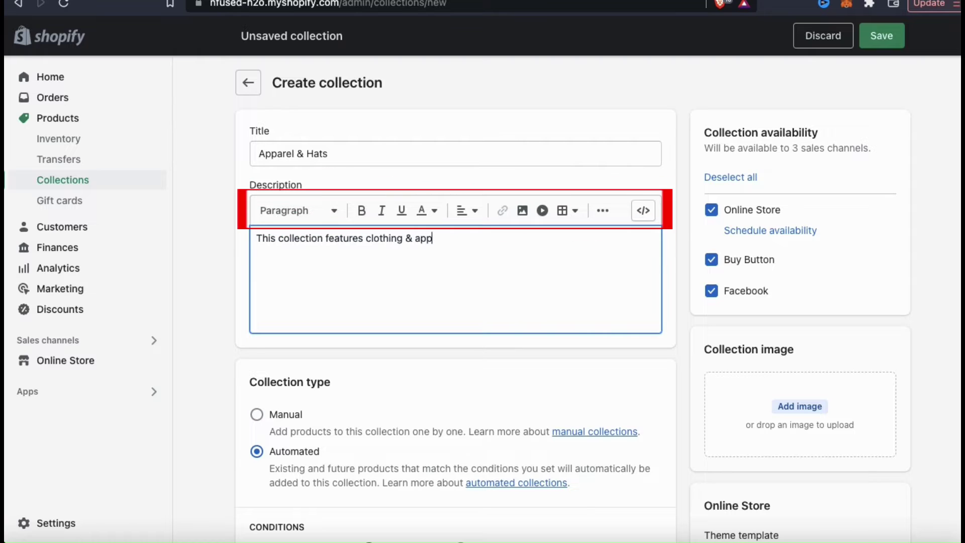
{"action": "type", "text": "arel item"}
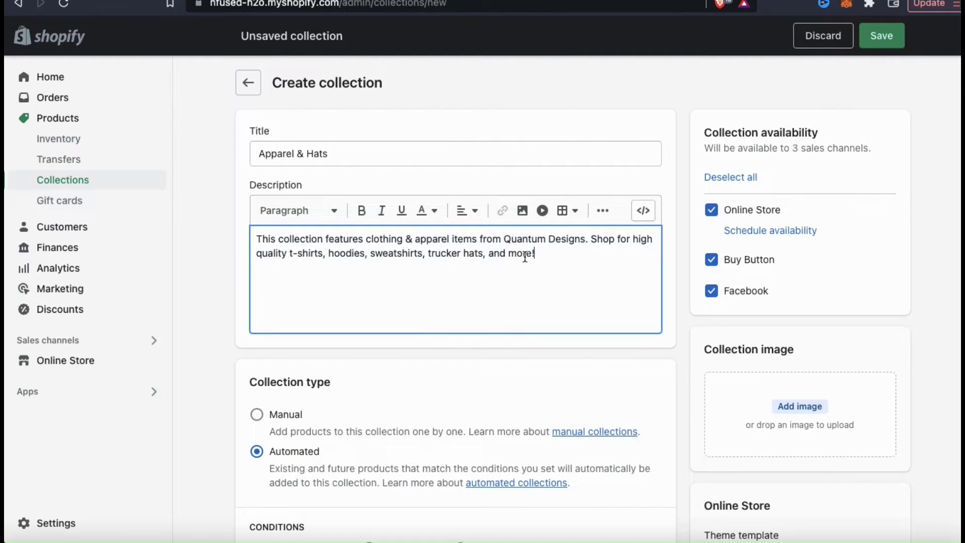
Try a product tag condition of 't-shirts', then set the collection type to Manual.
{"action": "scroll", "coordinate": [501, 287], "scroll_direction": "down", "scroll_amount": 5}
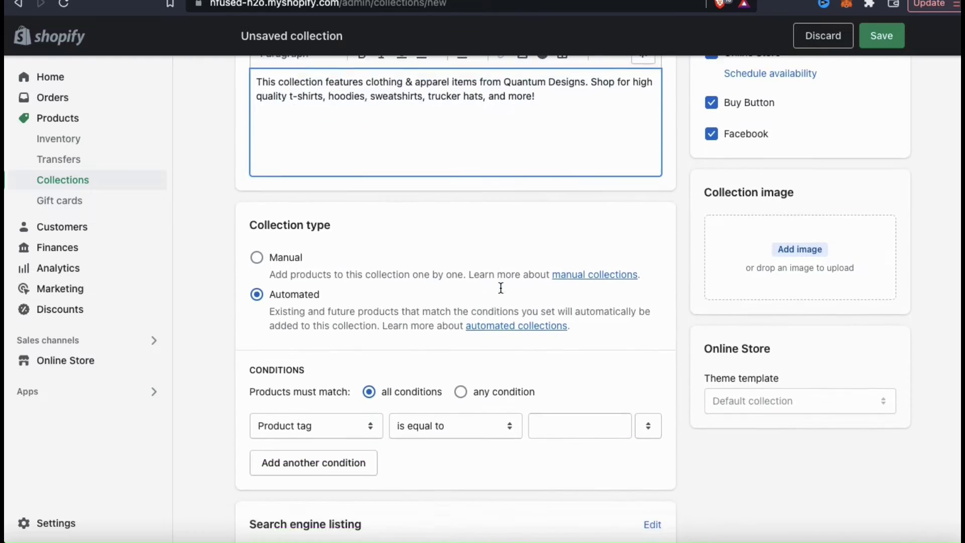
{"action": "scroll", "coordinate": [499, 290], "scroll_direction": "down", "scroll_amount": 1}
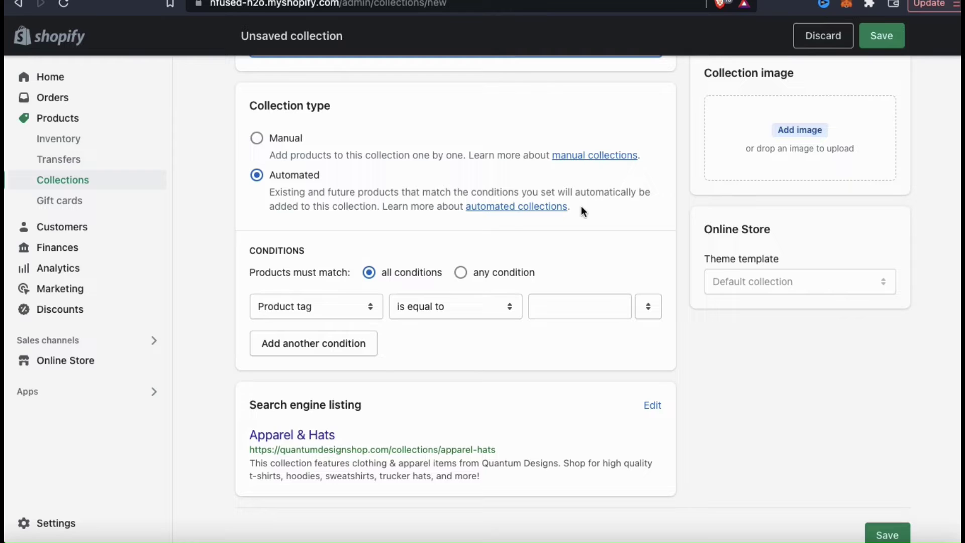
{"action": "left_click", "coordinate": [572, 311]}
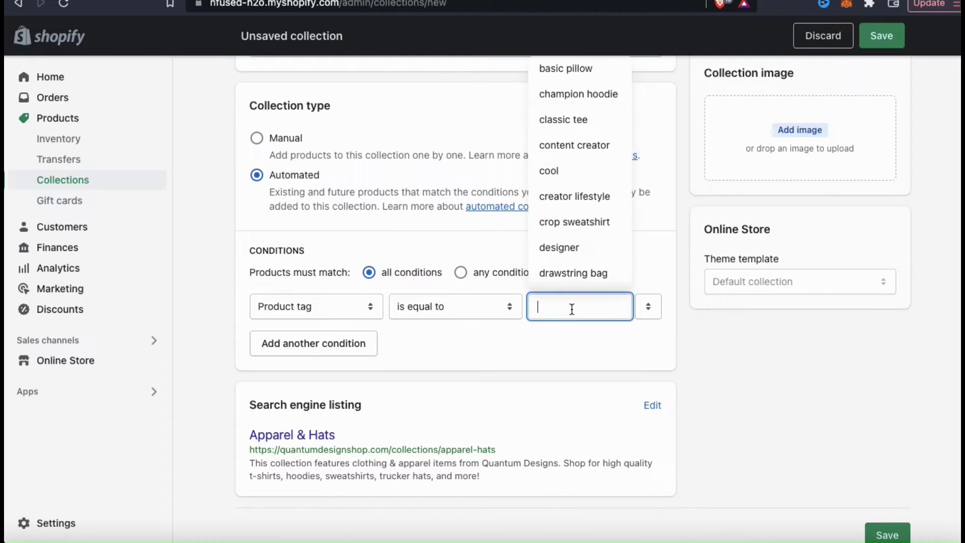
{"action": "type", "text": "t-"}
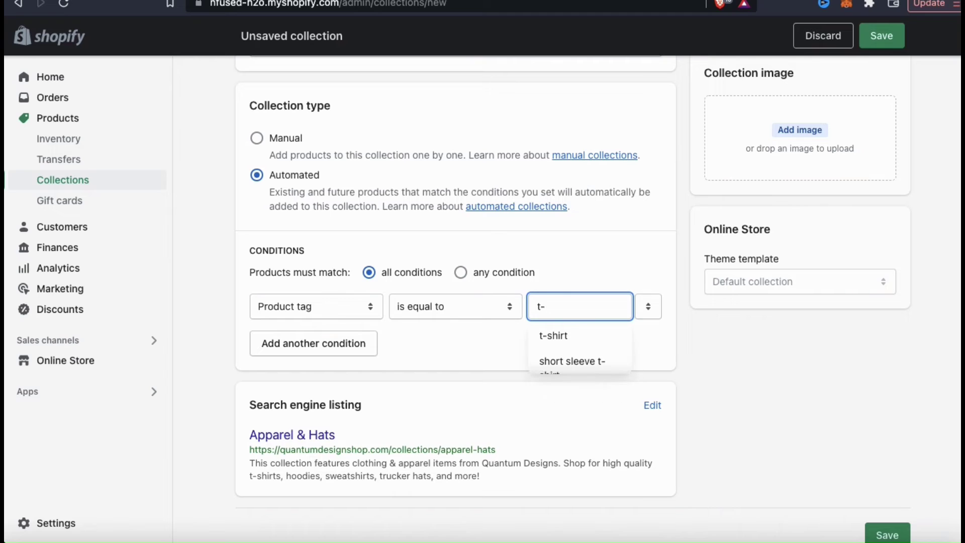
{"action": "type", "text": "shirts"}
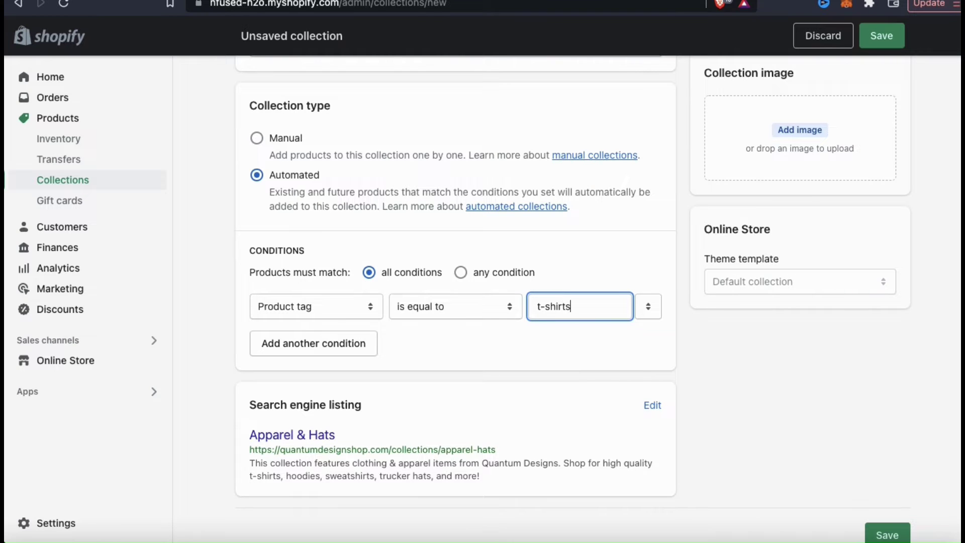
{"action": "left_click", "coordinate": [560, 341]}
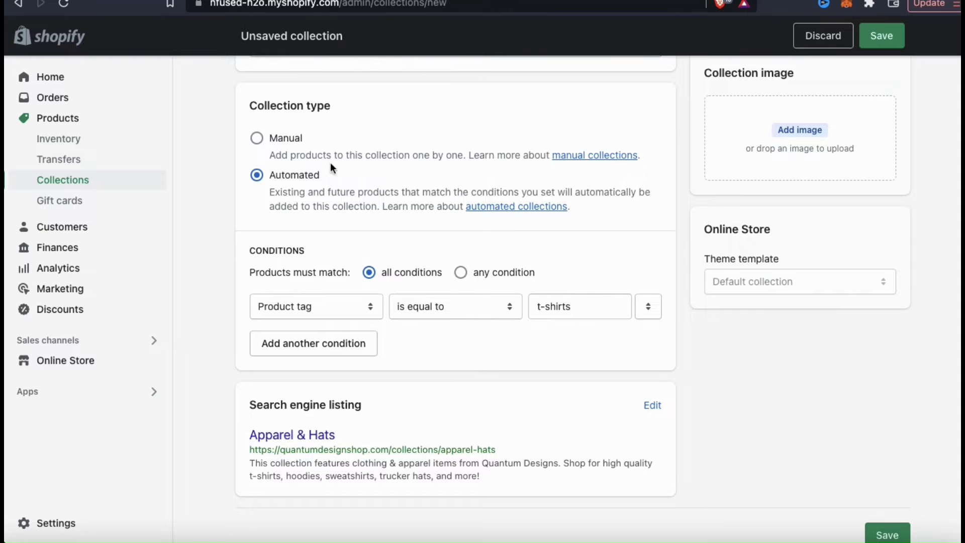
{"action": "left_click", "coordinate": [257, 139]}
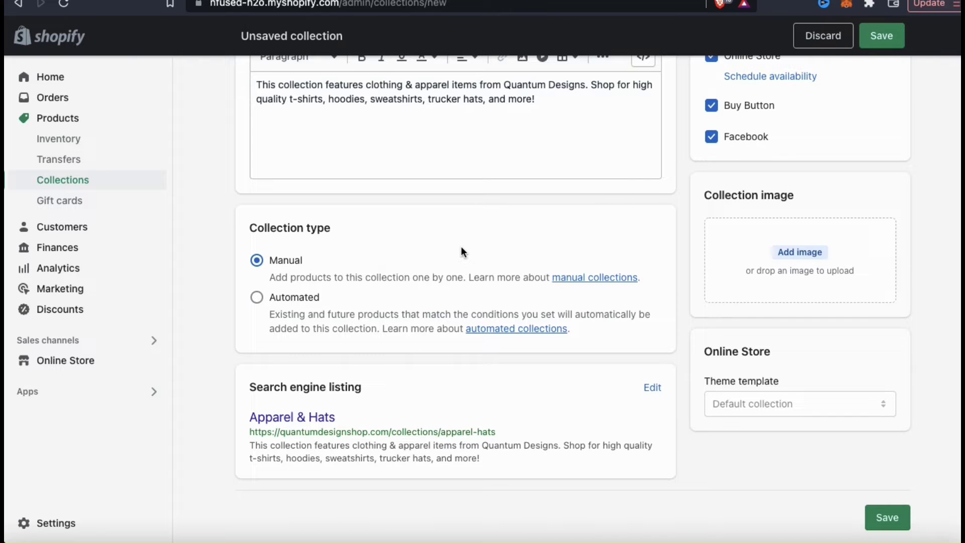
Uncheck Buy Button and Facebook so only Online Store remains available.
{"action": "scroll", "coordinate": [460, 246], "scroll_direction": "up", "scroll_amount": 5}
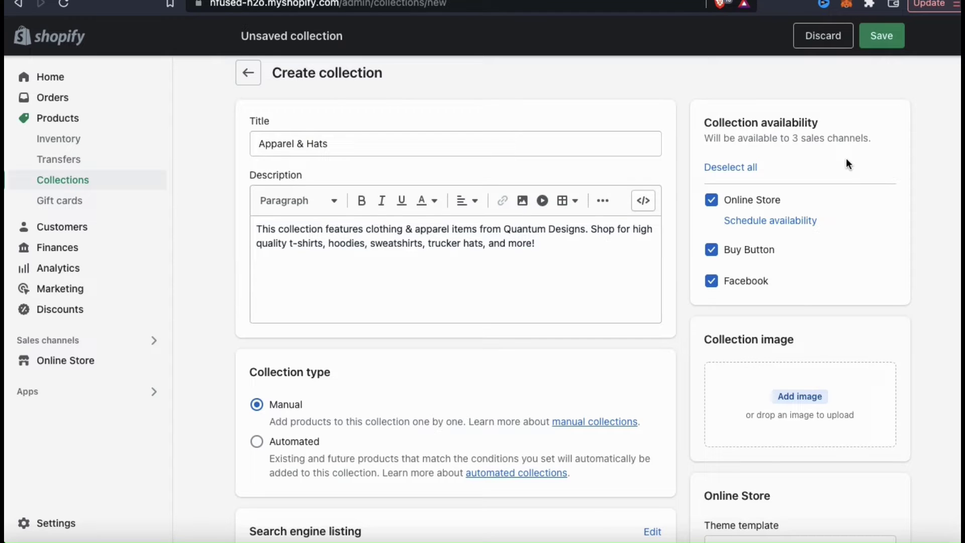
{"action": "left_click", "coordinate": [716, 256]}
{"action": "left_click", "coordinate": [711, 281]}
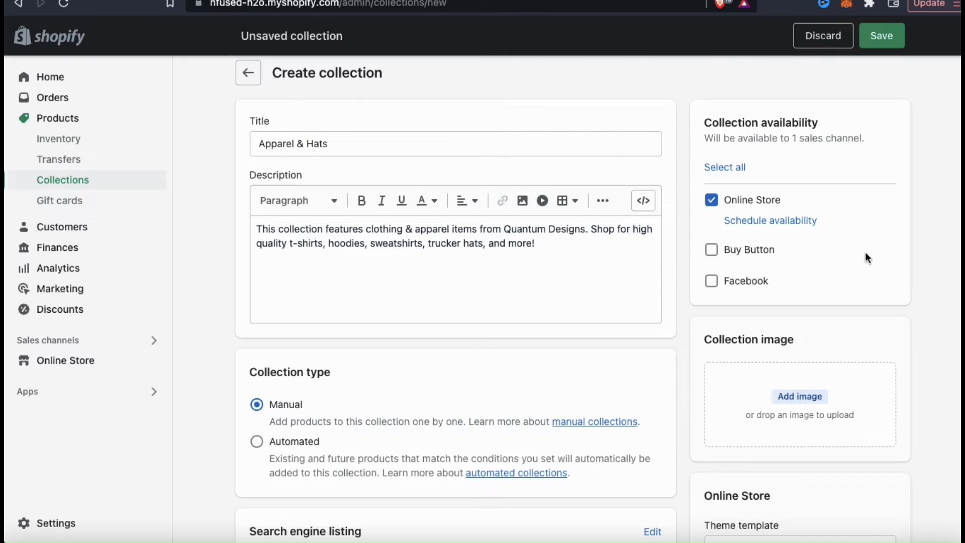
{"action": "scroll", "coordinate": [865, 251], "scroll_direction": "down", "scroll_amount": 2}
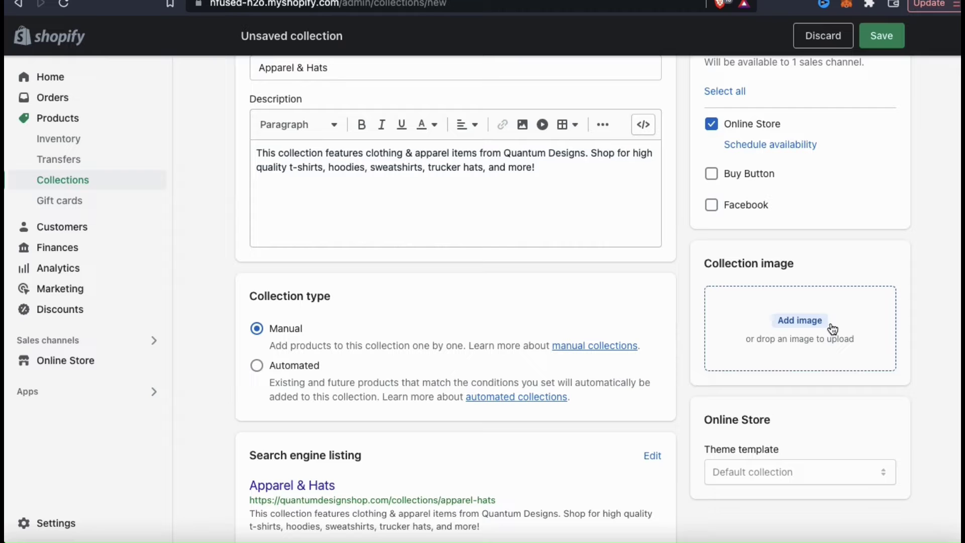
{"action": "left_click", "coordinate": [796, 322]}
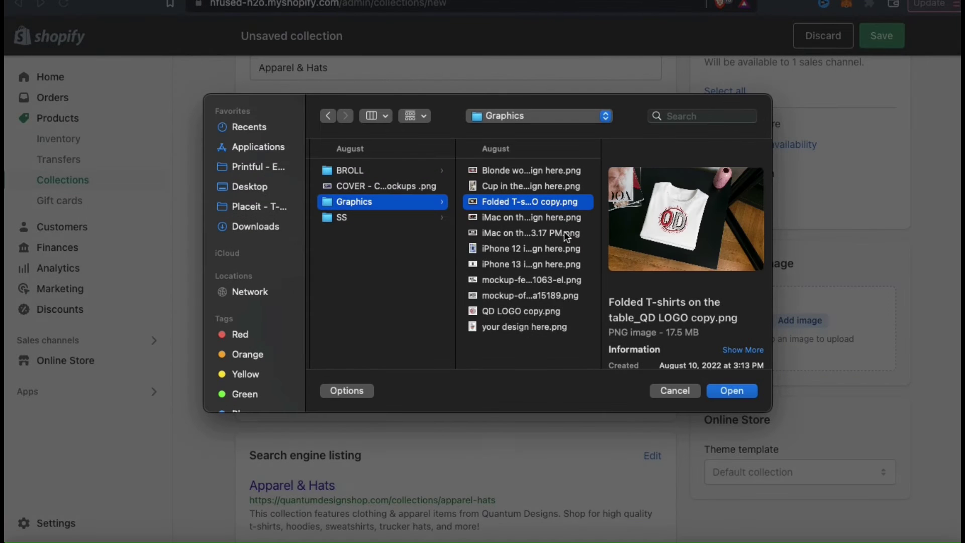
{"action": "left_click", "coordinate": [726, 389]}
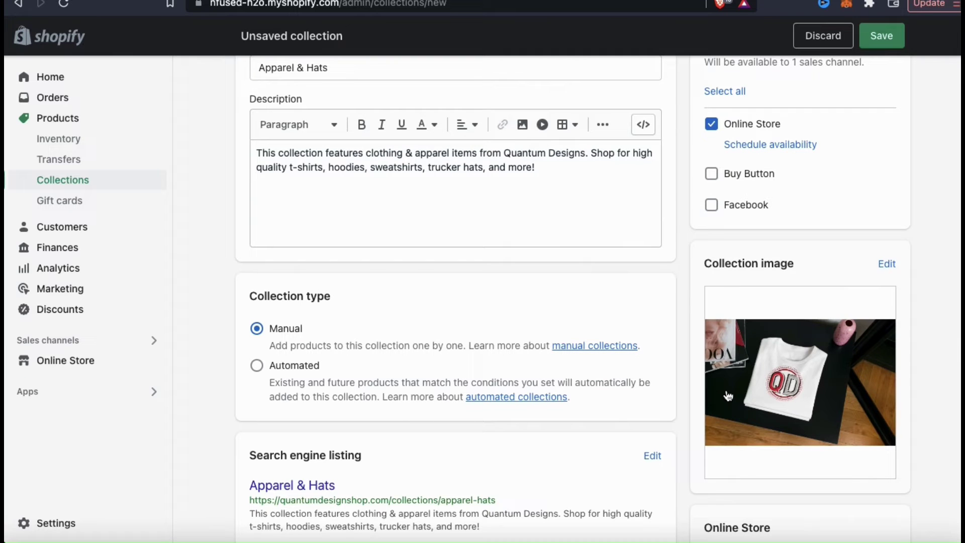
{"action": "left_click", "coordinate": [887, 265]}
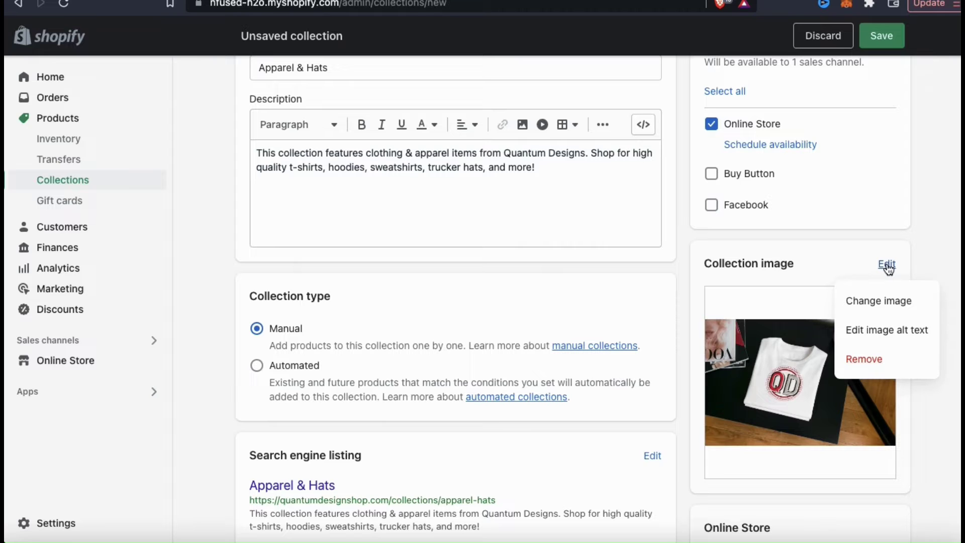
{"action": "left_click", "coordinate": [938, 262]}
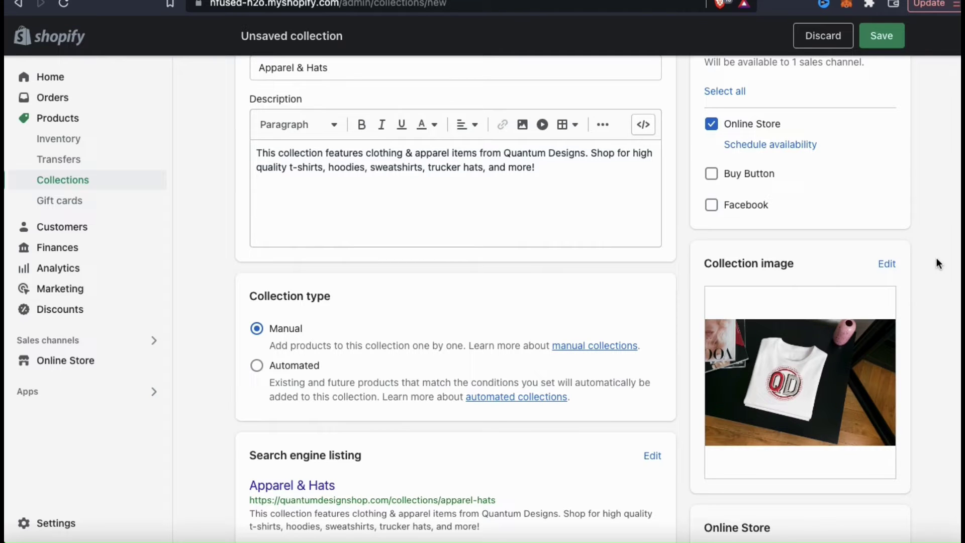
{"action": "scroll", "coordinate": [937, 258], "scroll_direction": "down", "scroll_amount": 3}
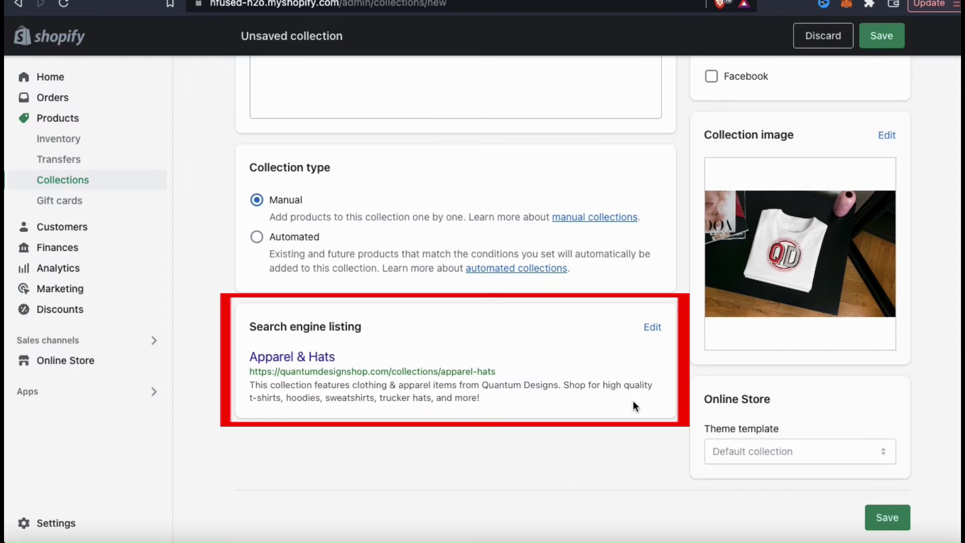
Change the search listing page title to 'Shop Quantum Designs Apparel & Hats'.
{"action": "left_click", "coordinate": [653, 328]}
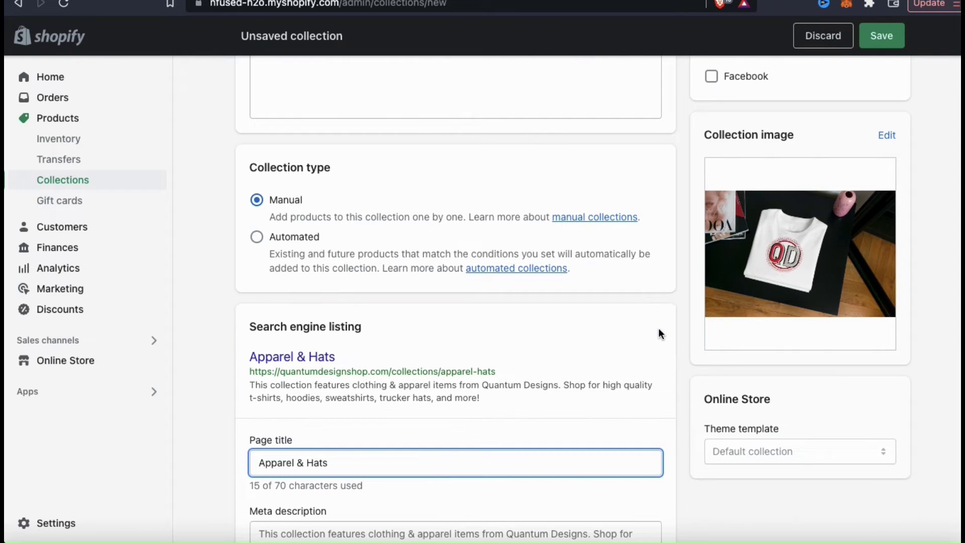
{"action": "scroll", "coordinate": [602, 365], "scroll_direction": "down", "scroll_amount": 1}
{"action": "scroll", "coordinate": [602, 365], "scroll_direction": "down", "scroll_amount": 2}
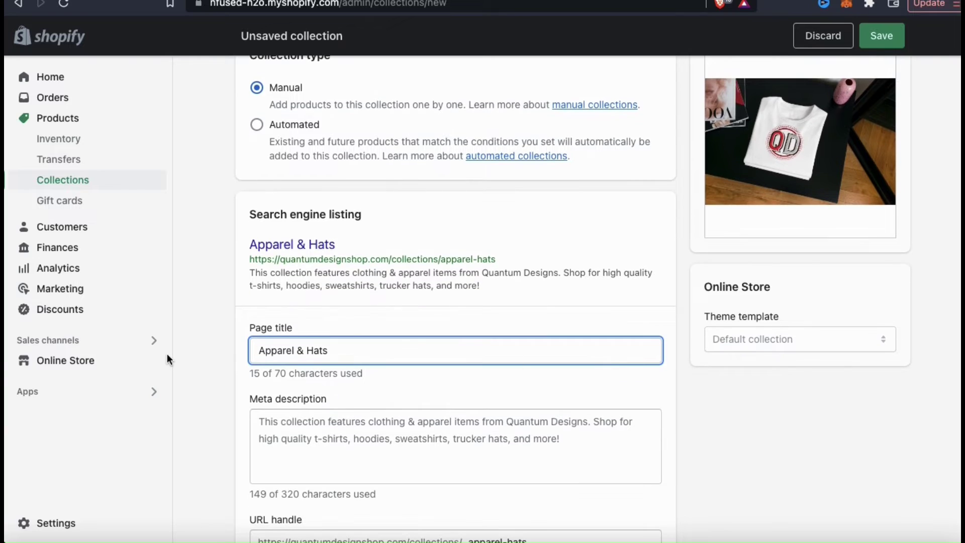
{"action": "left_click", "coordinate": [258, 350]}
{"action": "type", "text": "Shop "}
{"action": "type", "text": "Quantum Desig"}
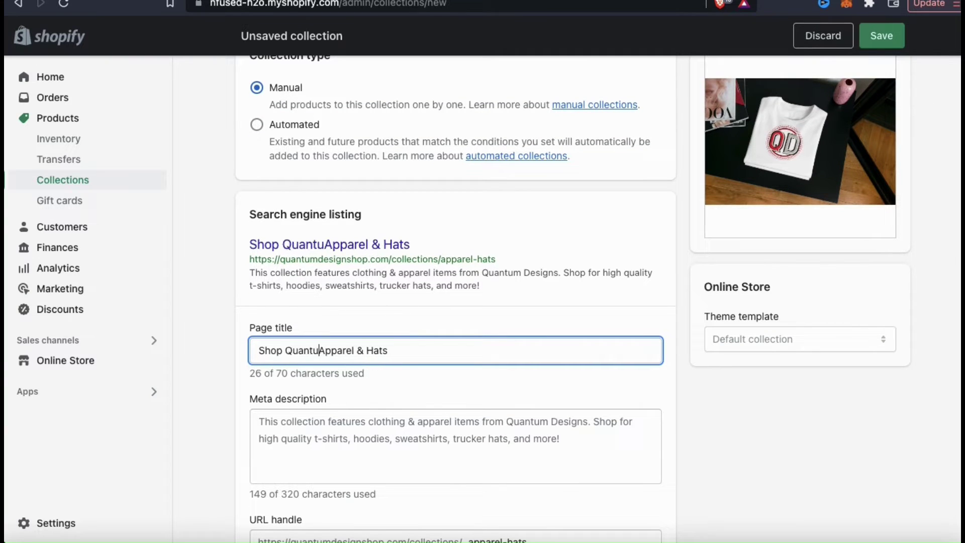
{"action": "type", "text": "ns"}
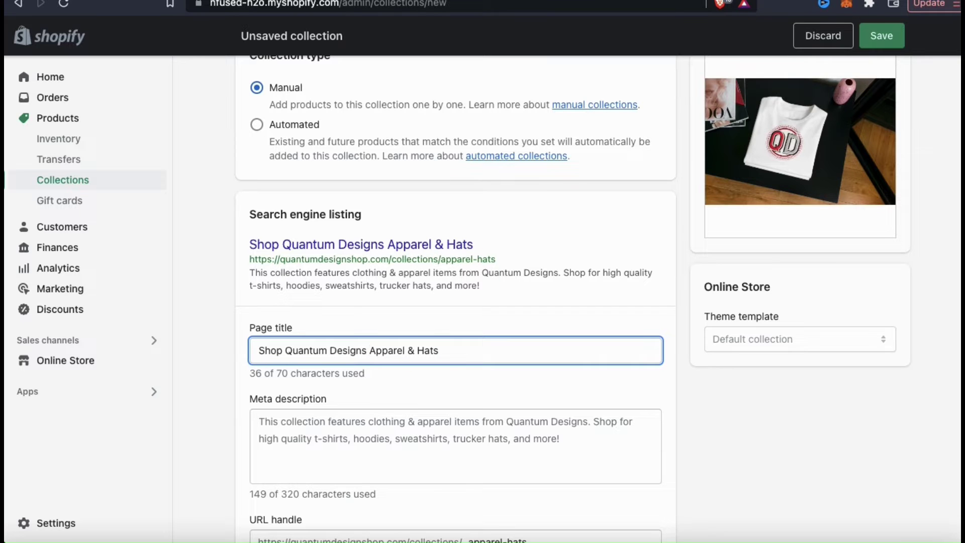
Prepend 'Welcome to Quantum Designs!' to the meta description, leaving the apparel-hats handle unchanged.
{"action": "left_click", "coordinate": [259, 421]}
{"action": "type", "text": "Welcome to Quantum Designs"}
{"action": "type", "text": "!"}
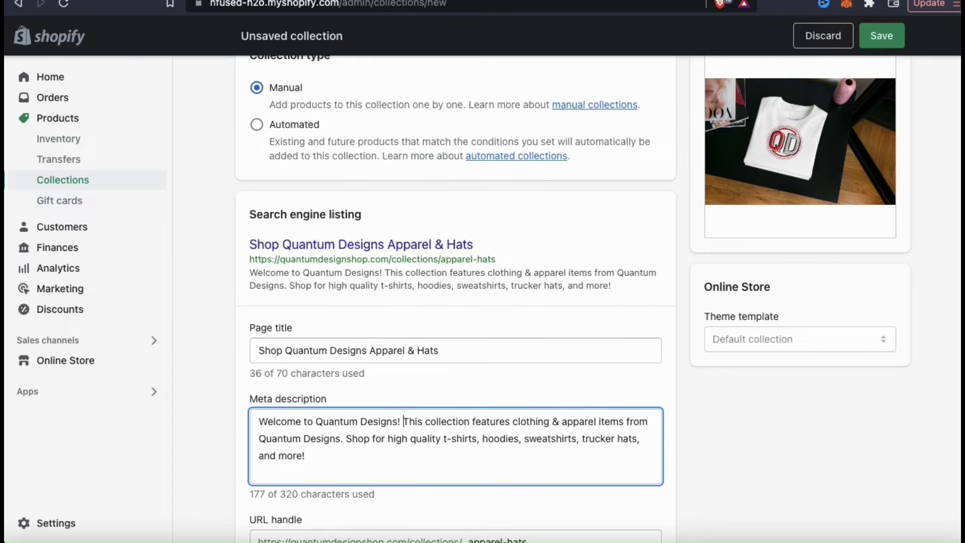
{"action": "left_click", "coordinate": [661, 495]}
{"action": "scroll", "coordinate": [661, 495], "scroll_direction": "down", "scroll_amount": 3}
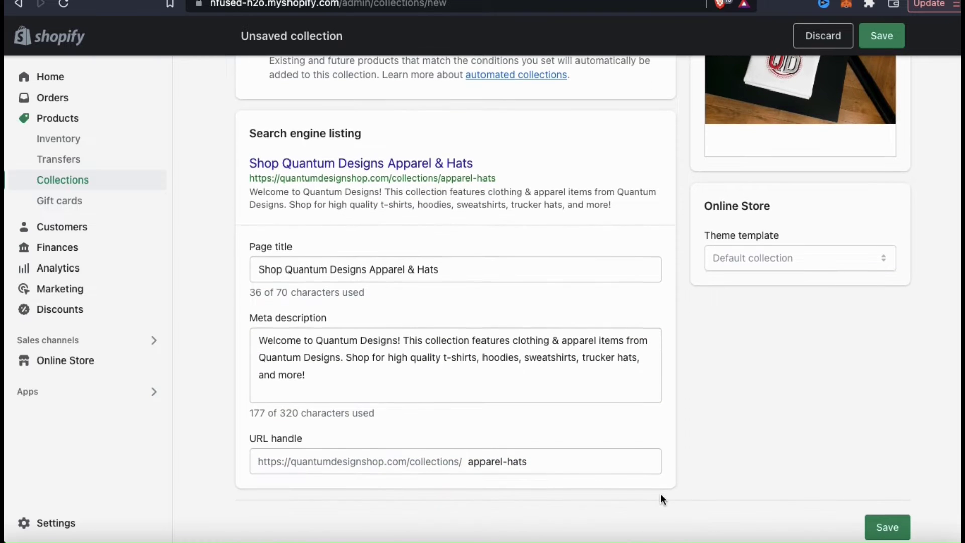
{"action": "left_click", "coordinate": [547, 463]}
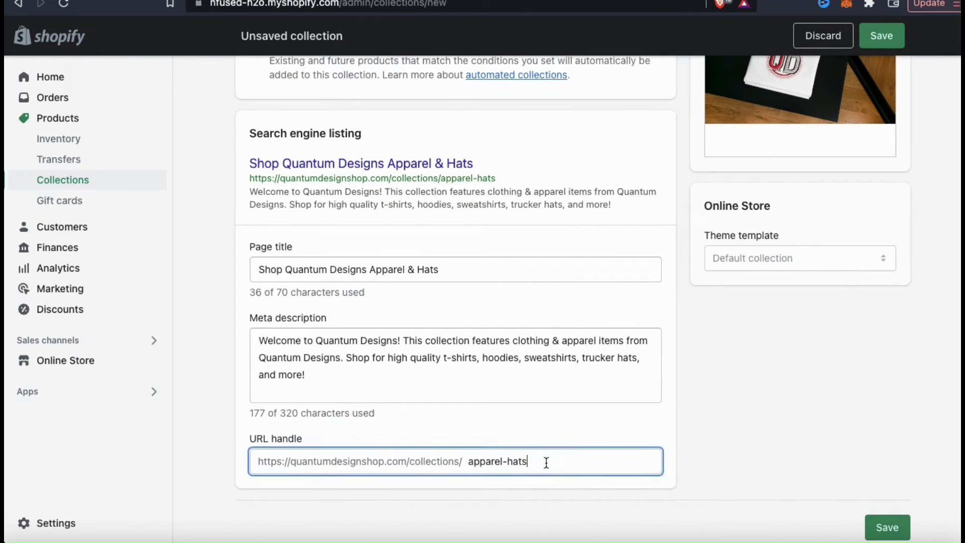
{"action": "left_click", "coordinate": [698, 446]}
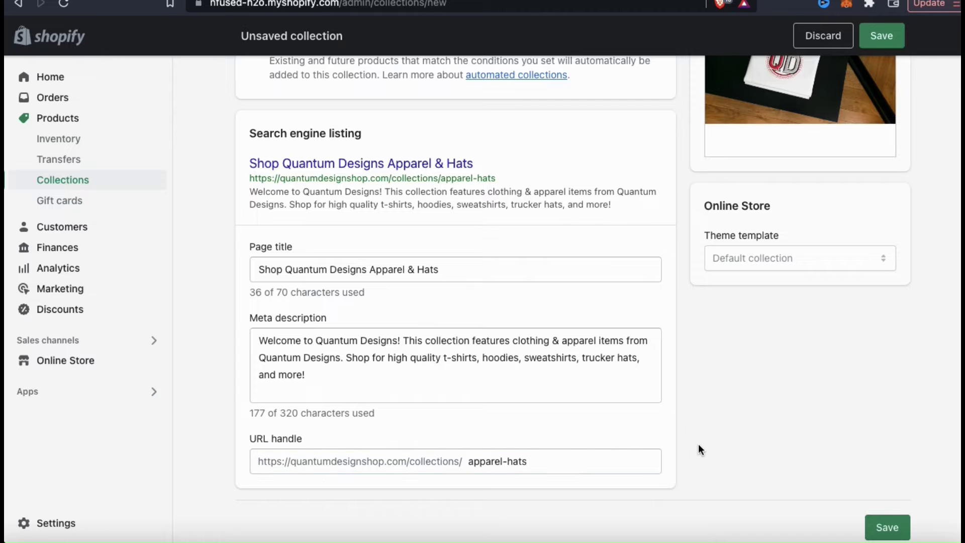
{"action": "scroll", "coordinate": [699, 445], "scroll_direction": "down", "scroll_amount": 1}
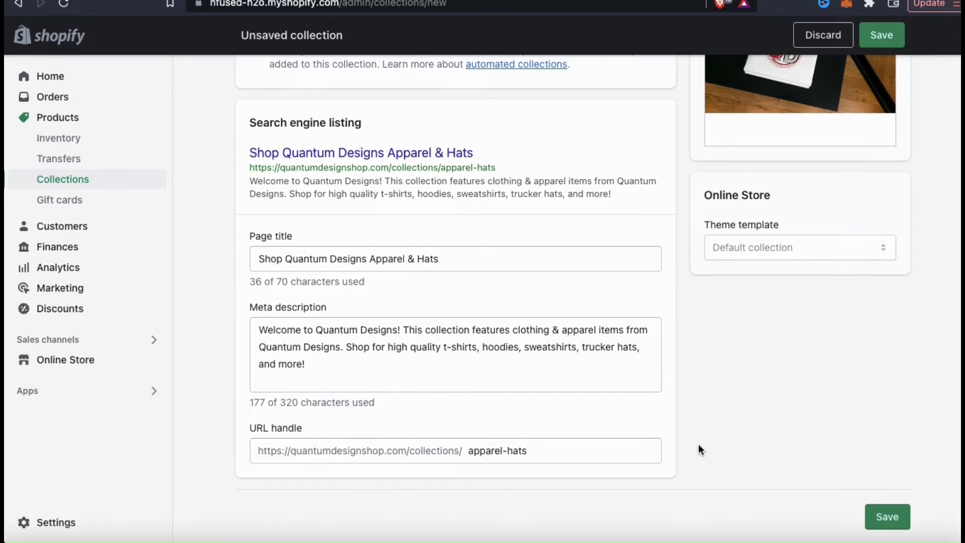
Save the Apparel & Hats collection and browse products to add from its Products card.
{"action": "left_click", "coordinate": [888, 522]}
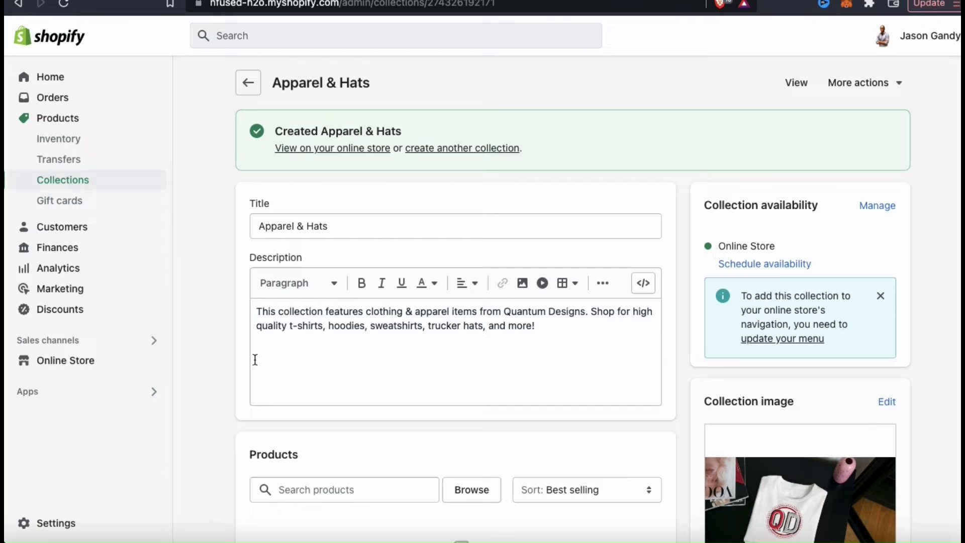
{"action": "scroll", "coordinate": [212, 391], "scroll_direction": "down", "scroll_amount": 1}
{"action": "scroll", "coordinate": [212, 391], "scroll_direction": "down", "scroll_amount": 5}
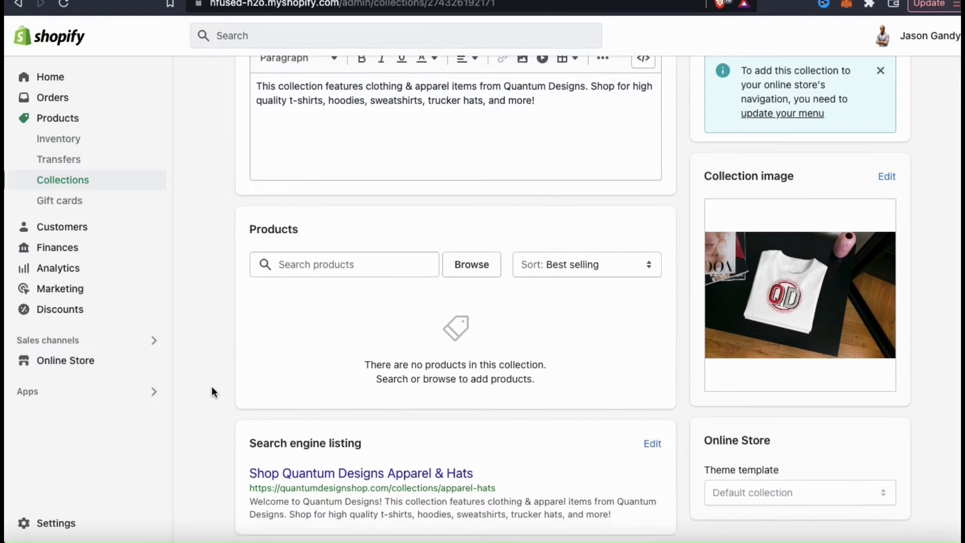
{"action": "scroll", "coordinate": [212, 391], "scroll_direction": "up", "scroll_amount": 1}
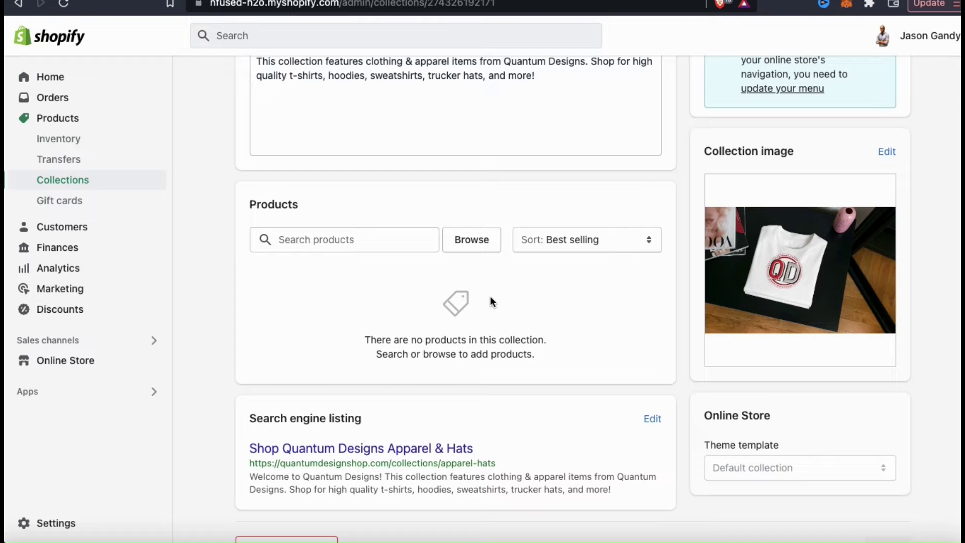
{"action": "left_click", "coordinate": [473, 247]}
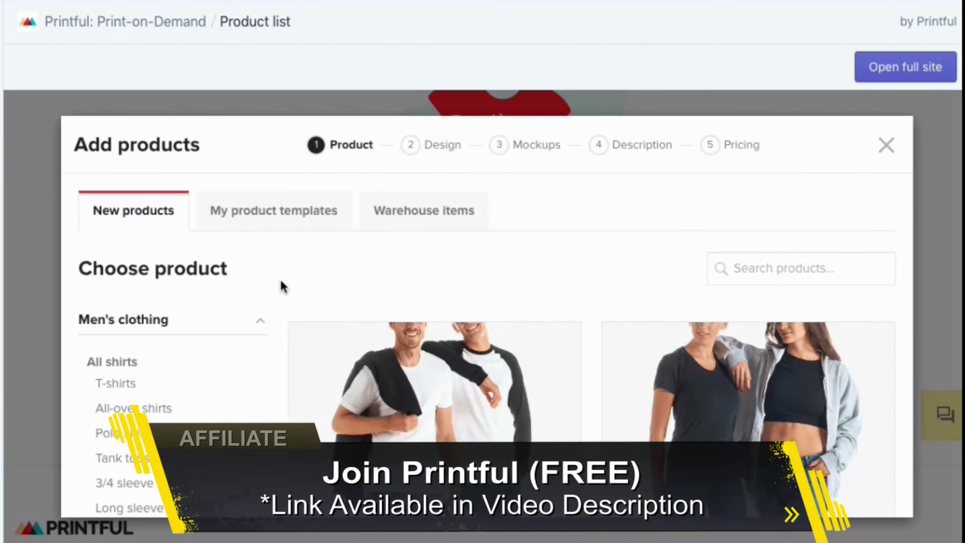
Select the Heather Mint colour and XL size for the t-shirt.
{"action": "scroll", "coordinate": [283, 286], "scroll_direction": "down", "scroll_amount": 3}
{"action": "scroll", "coordinate": [281, 286], "scroll_direction": "down", "scroll_amount": 5}
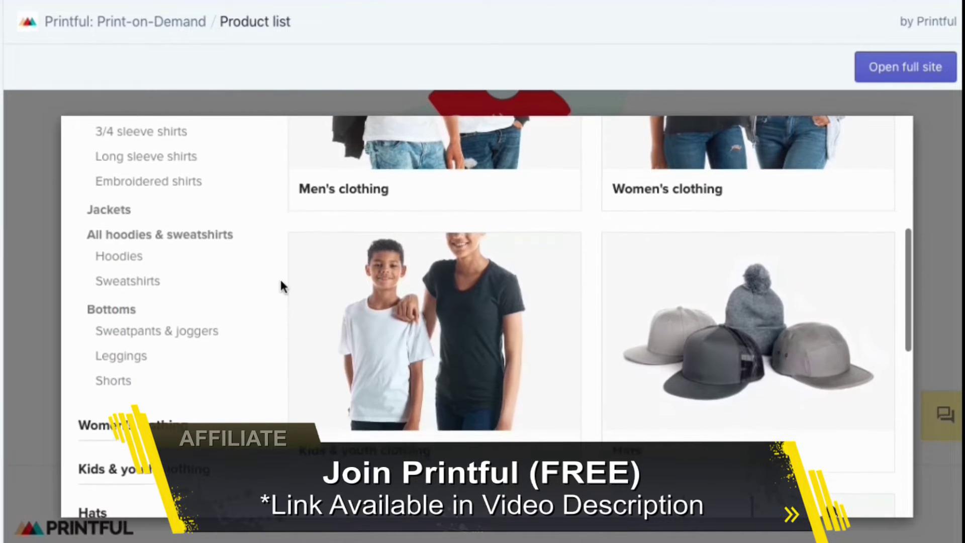
{"action": "scroll", "coordinate": [283, 285], "scroll_direction": "down", "scroll_amount": 5}
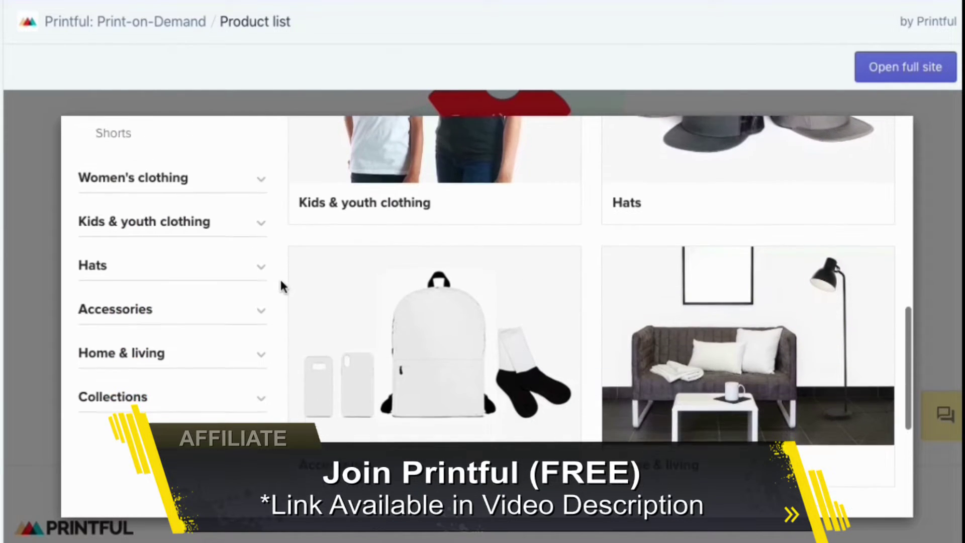
{"action": "scroll", "coordinate": [282, 285], "scroll_direction": "down", "scroll_amount": 5}
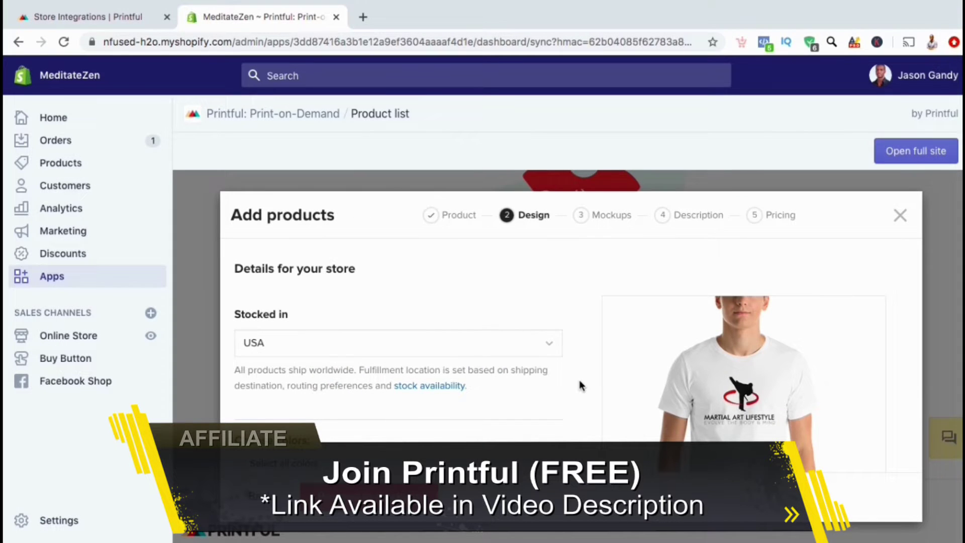
{"action": "scroll", "coordinate": [579, 385], "scroll_direction": "down", "scroll_amount": 1}
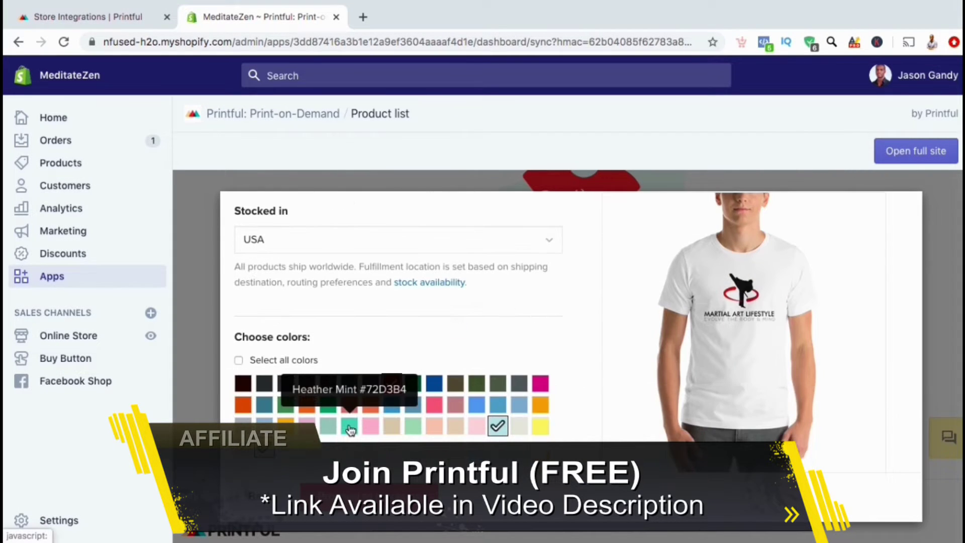
{"action": "left_click", "coordinate": [351, 429]}
{"action": "scroll", "coordinate": [371, 449], "scroll_direction": "down", "scroll_amount": 4}
{"action": "left_click", "coordinate": [394, 331]}
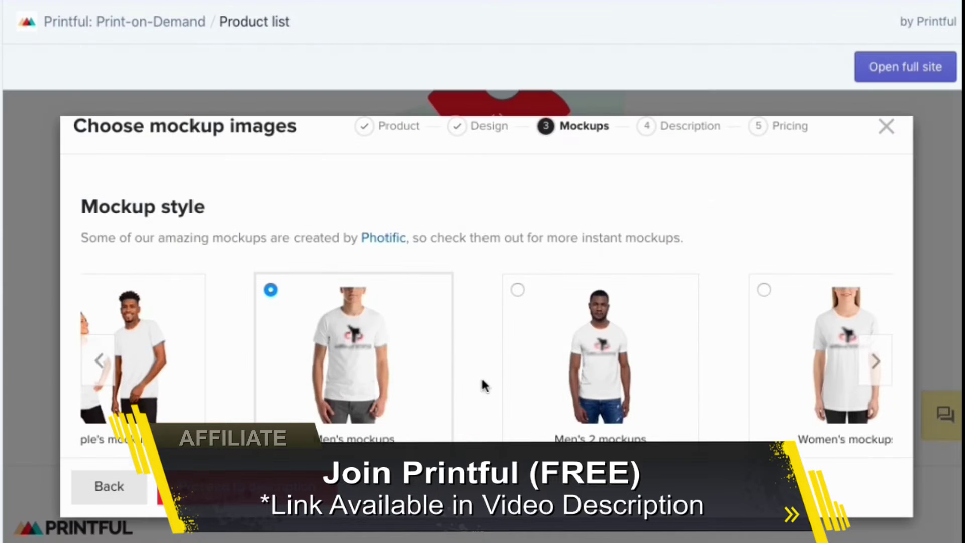
{"action": "scroll", "coordinate": [484, 386], "scroll_direction": "down", "scroll_amount": 2}
Choose the Flat Lifestyle mockup style and start connecting Printful to a Shopify store.
{"action": "left_click", "coordinate": [877, 297]}
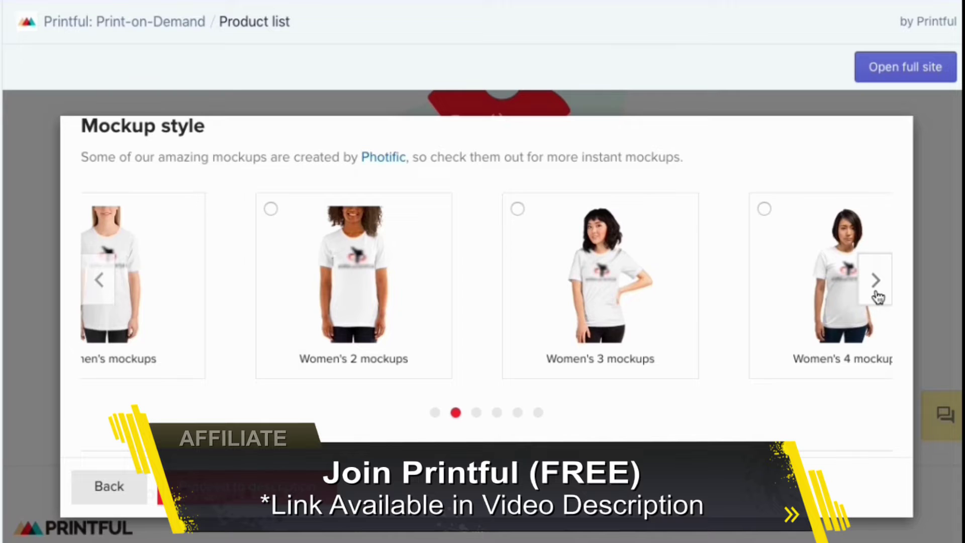
{"action": "left_click", "coordinate": [877, 297]}
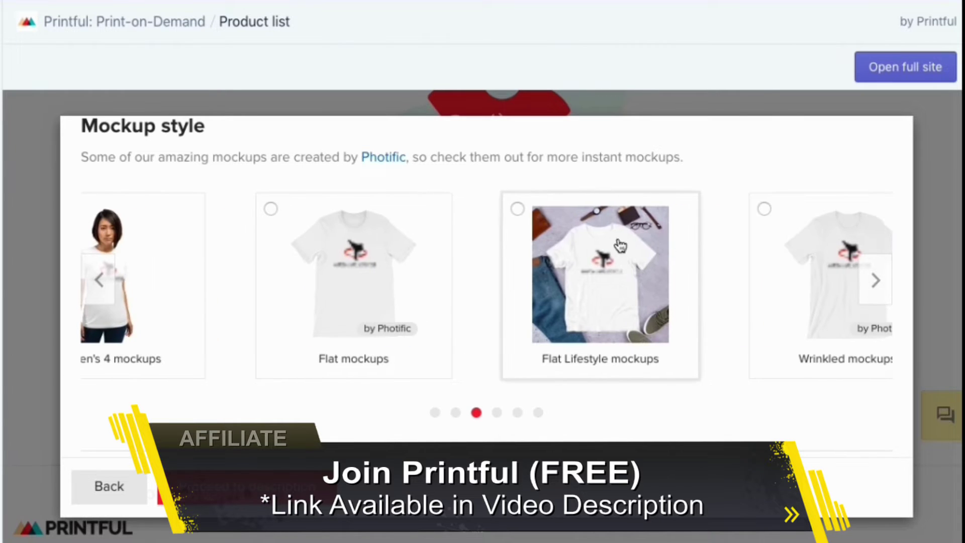
{"action": "left_click", "coordinate": [518, 211]}
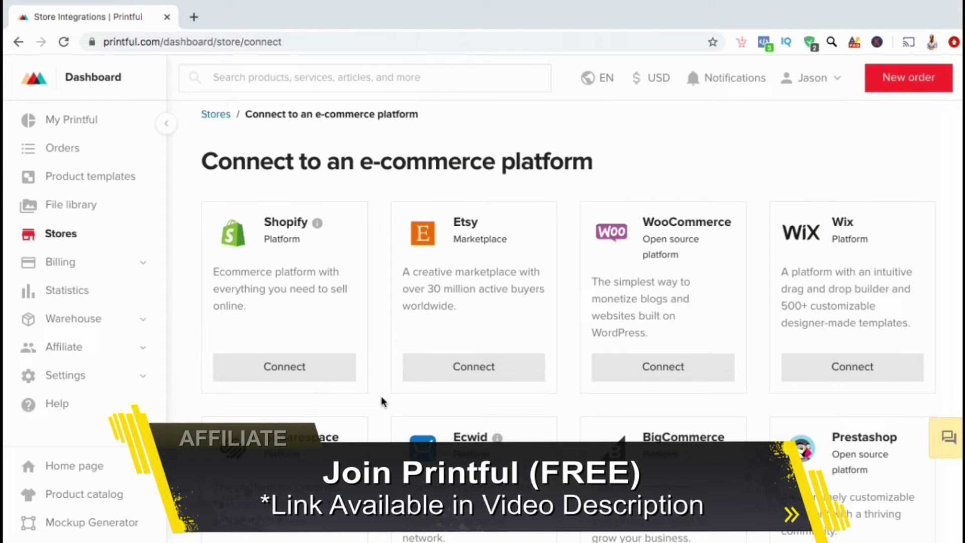
{"action": "left_click", "coordinate": [346, 376]}
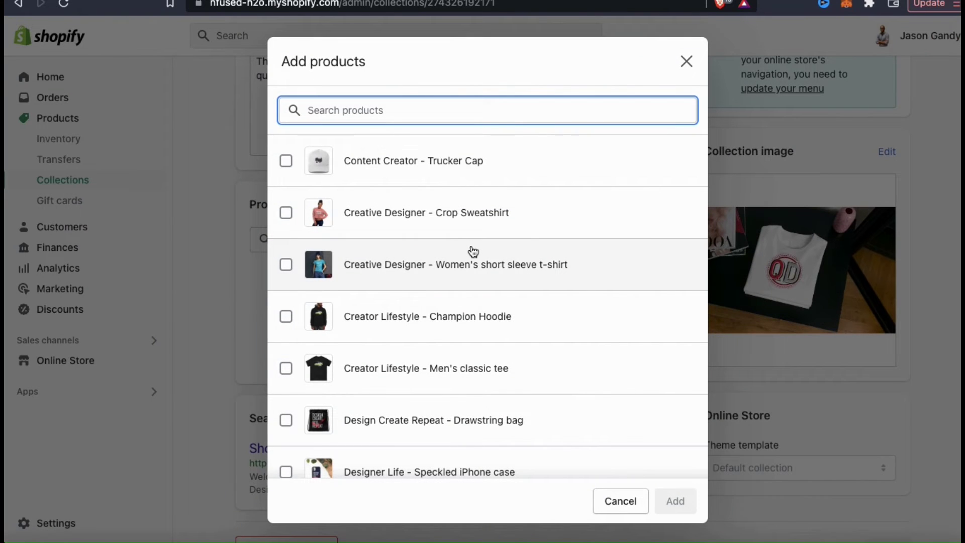
Check the Trucker Cap, Crop Sweatshirt, Women's short sleeve tee, Champion Hoodie and Men's classic tee.
{"action": "left_click", "coordinate": [287, 161]}
{"action": "left_click", "coordinate": [286, 213]}
{"action": "left_click", "coordinate": [286, 267]}
{"action": "left_click", "coordinate": [286, 317]}
{"action": "left_click", "coordinate": [286, 370]}
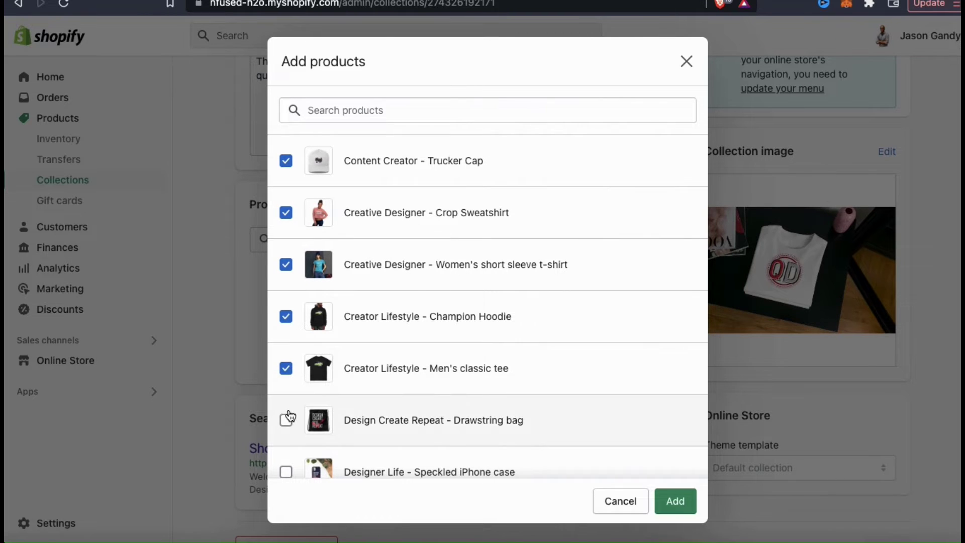
{"action": "scroll", "coordinate": [287, 411], "scroll_direction": "down", "scroll_amount": 3}
{"action": "scroll", "coordinate": [291, 414], "scroll_direction": "down", "scroll_amount": 2}
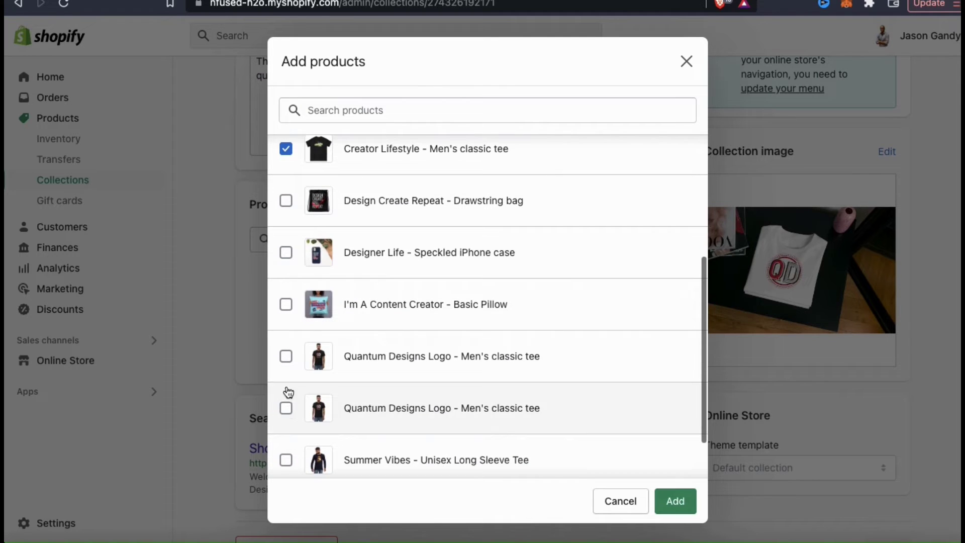
Check one Quantum Designs Logo tee and both Summer Vibes long sleeve tees, then add them.
{"action": "left_click", "coordinate": [286, 357]}
{"action": "left_click", "coordinate": [286, 408]}
{"action": "scroll", "coordinate": [287, 405], "scroll_direction": "down", "scroll_amount": 1}
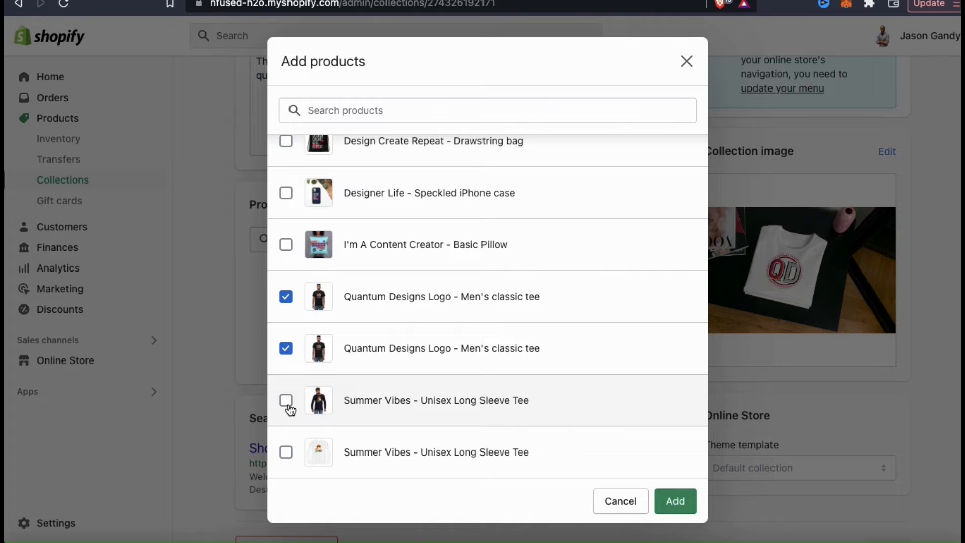
{"action": "left_click", "coordinate": [287, 402]}
{"action": "left_click", "coordinate": [285, 347]}
{"action": "left_click", "coordinate": [287, 452]}
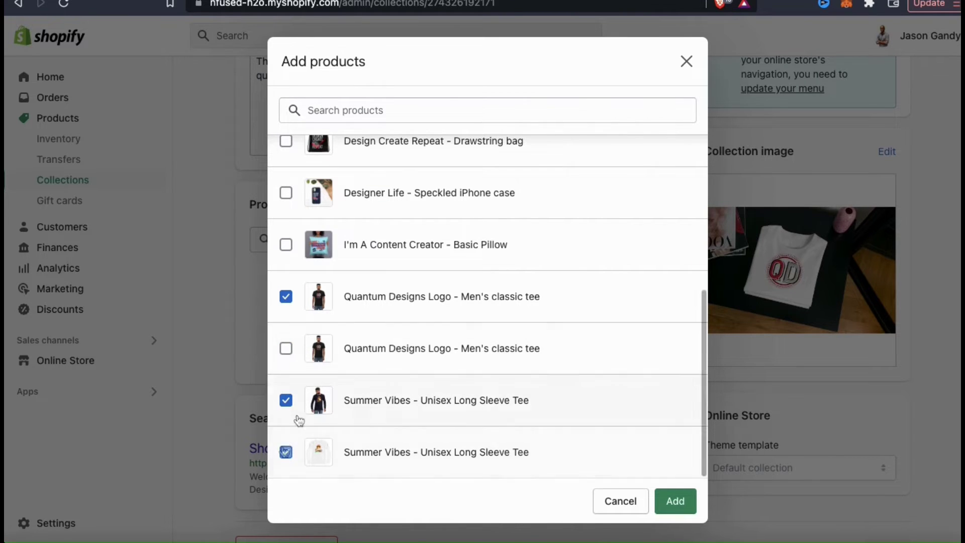
{"action": "left_click", "coordinate": [683, 502]}
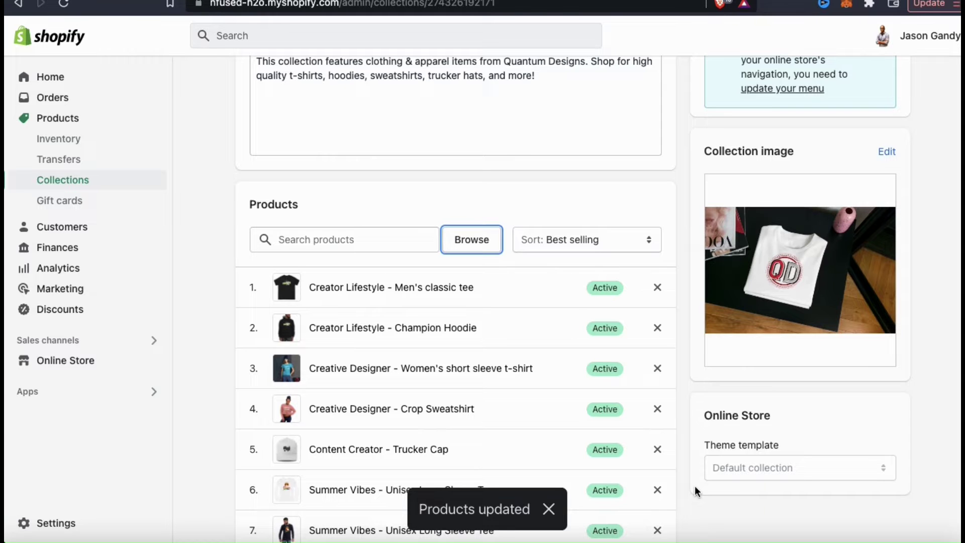
{"action": "scroll", "coordinate": [695, 485], "scroll_direction": "down", "scroll_amount": 5}
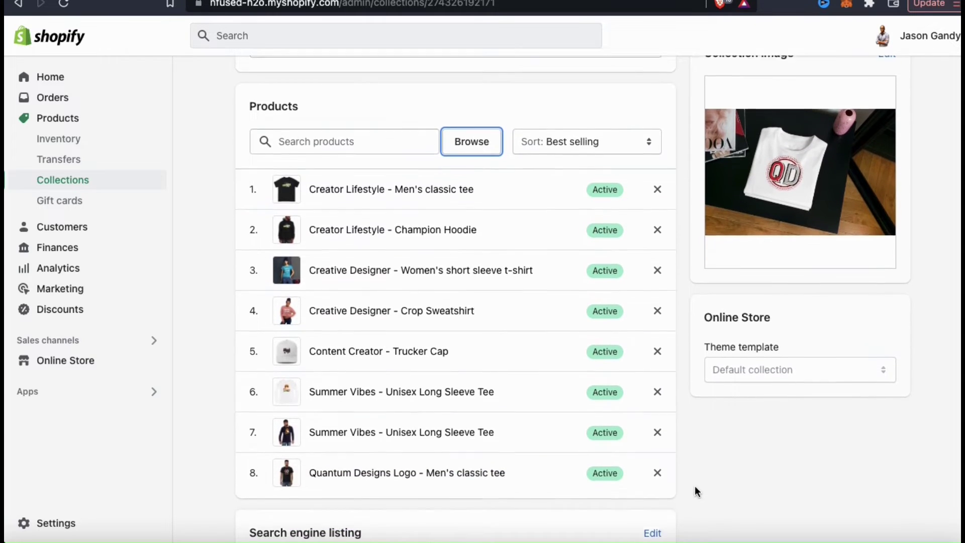
{"action": "scroll", "coordinate": [695, 492], "scroll_direction": "down", "scroll_amount": 1}
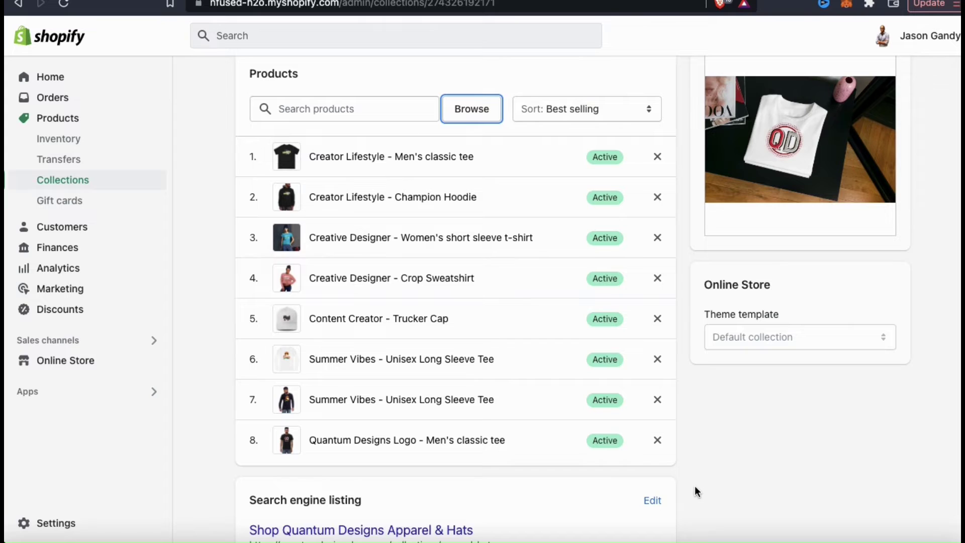
{"action": "left_click", "coordinate": [631, 442]}
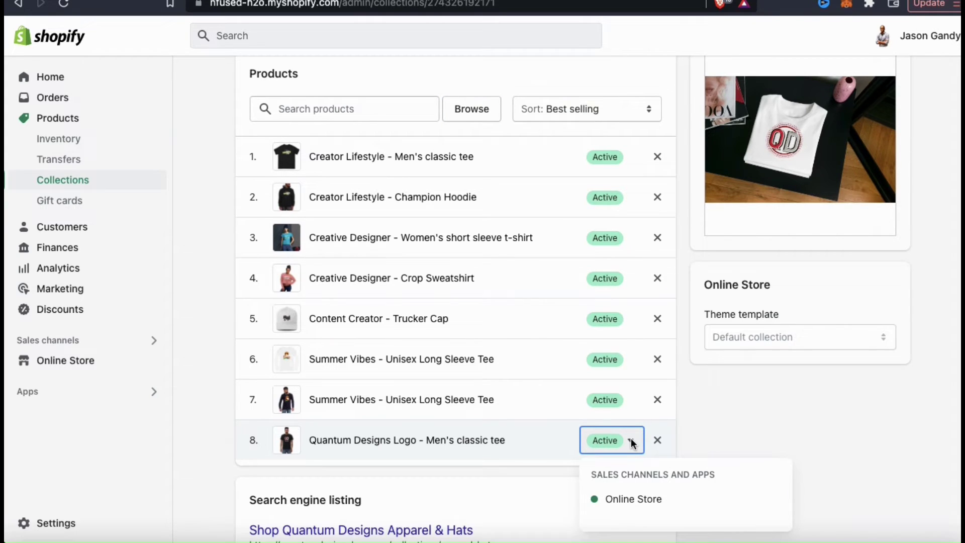
{"action": "left_click", "coordinate": [631, 442]}
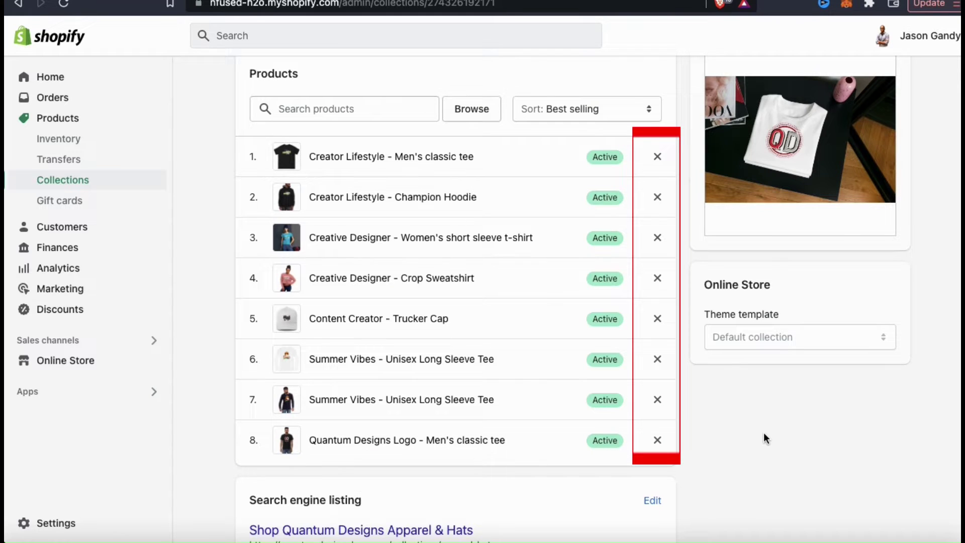
{"action": "scroll", "coordinate": [816, 415], "scroll_direction": "up", "scroll_amount": 8}
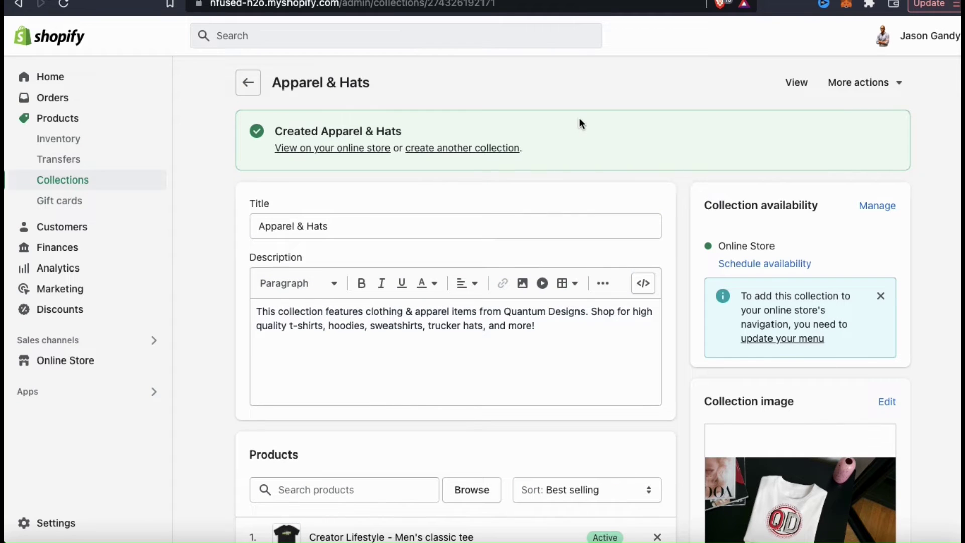
{"action": "left_click", "coordinate": [252, 92]}
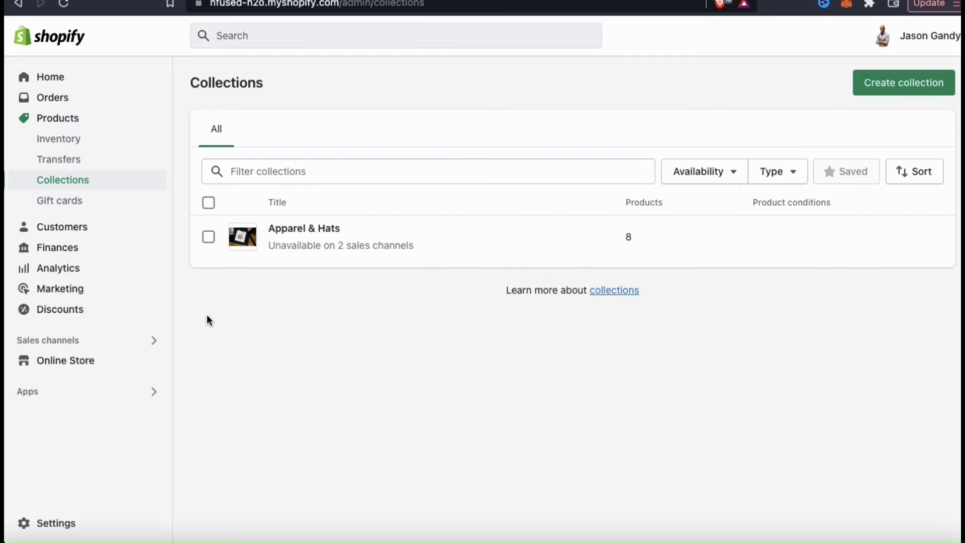
Open the live Quantum Designs storefront from the admin to preview it.
{"action": "left_click", "coordinate": [154, 361]}
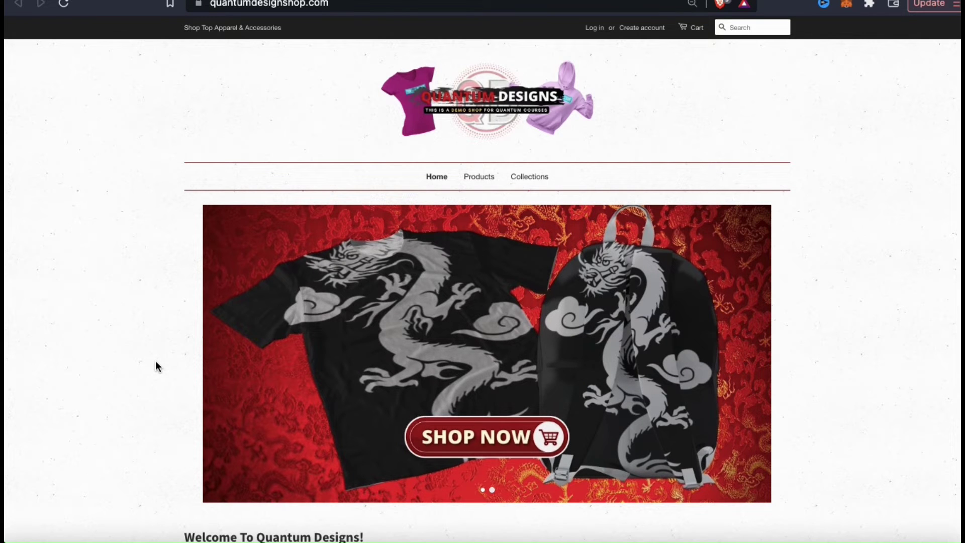
Browse the storefront's Apparel & Hats collection and the Creative Designer - Crop Sweatshirt product page.
{"action": "left_click", "coordinate": [527, 181]}
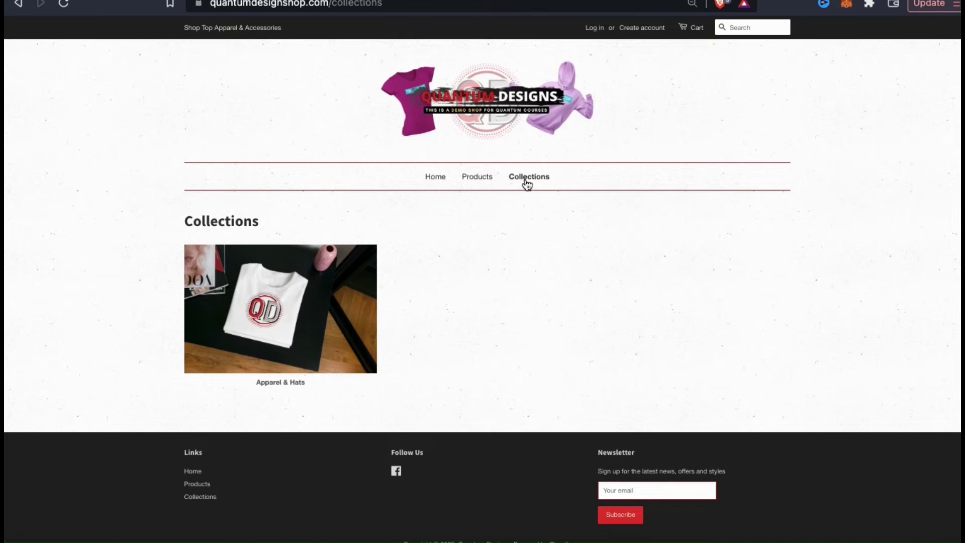
{"action": "left_click", "coordinate": [296, 385]}
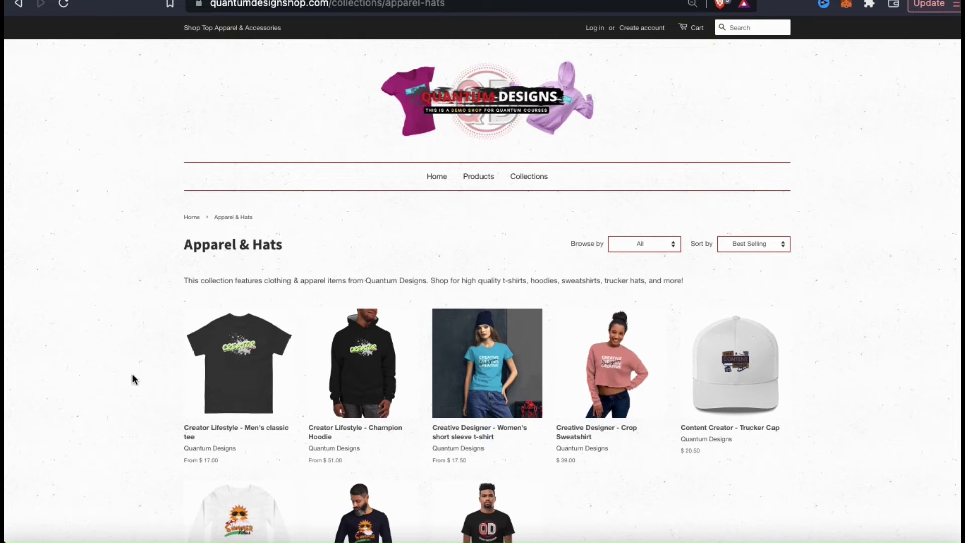
{"action": "scroll", "coordinate": [115, 379], "scroll_direction": "down", "scroll_amount": 3}
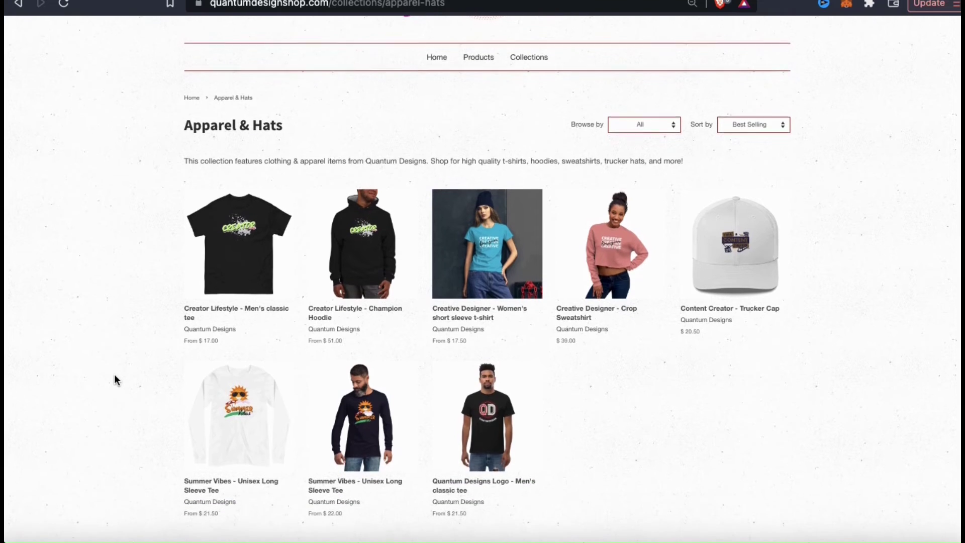
{"action": "left_click", "coordinate": [620, 245]}
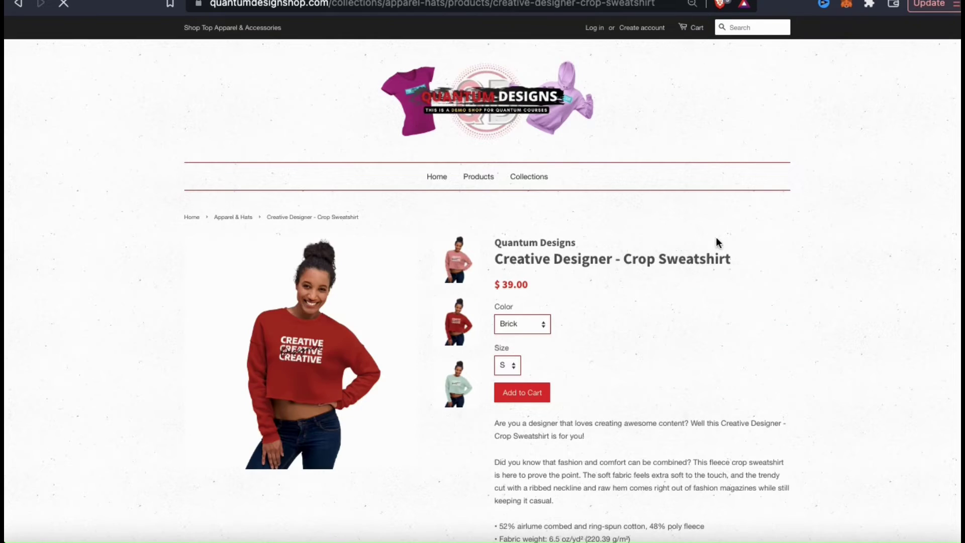
{"action": "scroll", "coordinate": [798, 253], "scroll_direction": "down", "scroll_amount": 2}
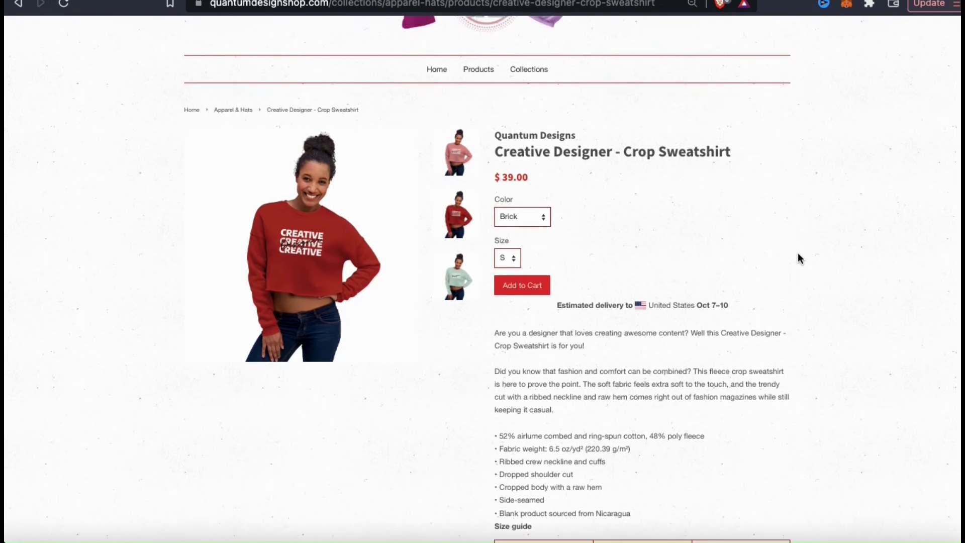
{"action": "scroll", "coordinate": [798, 252], "scroll_direction": "up", "scroll_amount": 2}
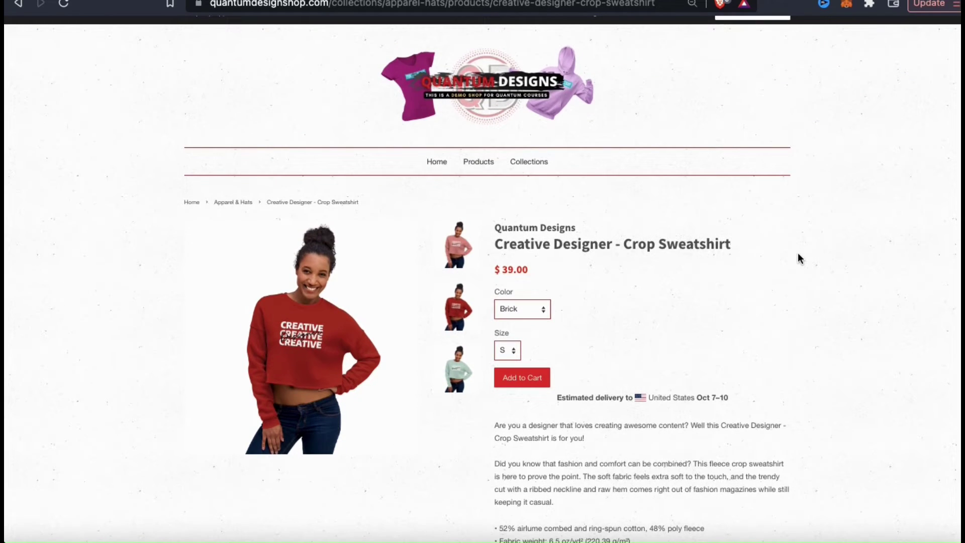
{"action": "scroll", "coordinate": [798, 253], "scroll_direction": "down", "scroll_amount": 1}
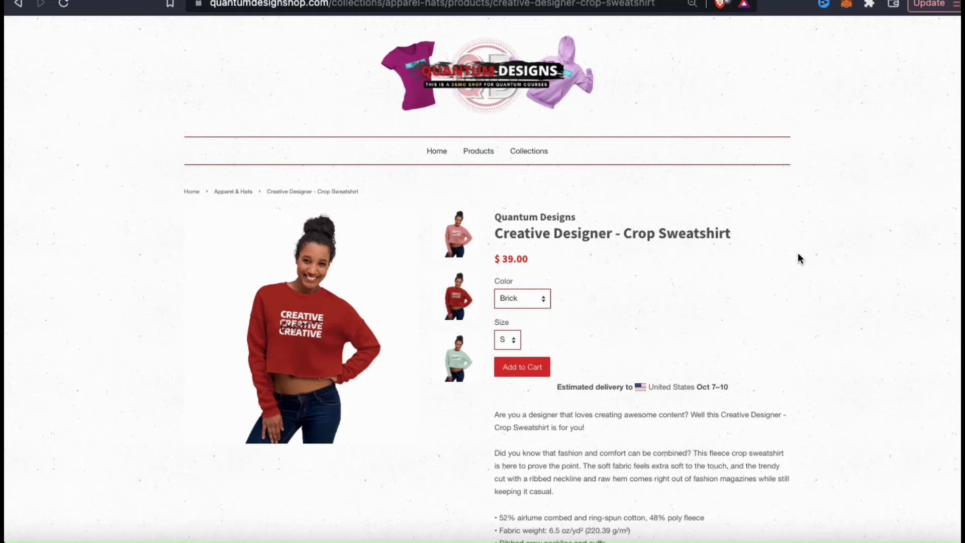
Return to the storefront home page, look it over, and close the tab to go back to the admin.
{"action": "left_click", "coordinate": [442, 151]}
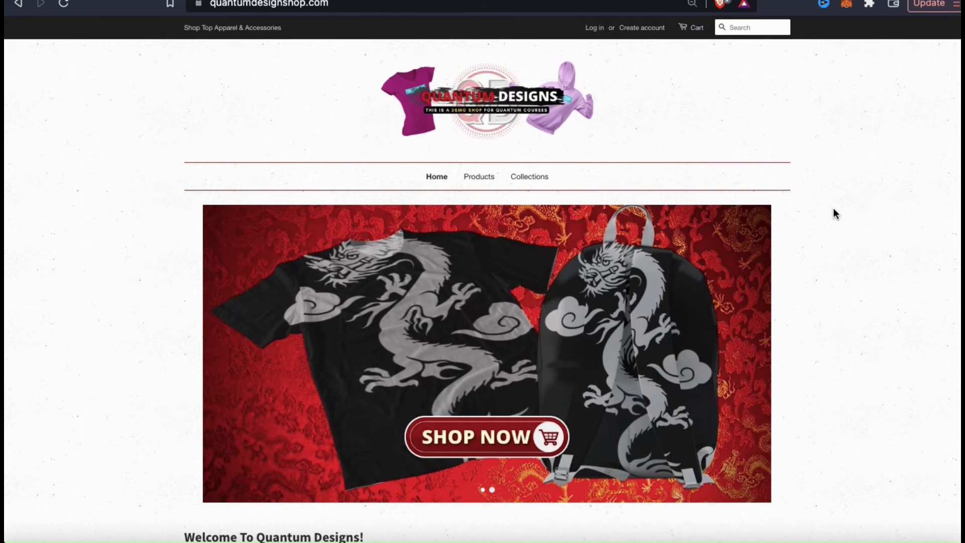
{"action": "scroll", "coordinate": [834, 210], "scroll_direction": "down", "scroll_amount": 3}
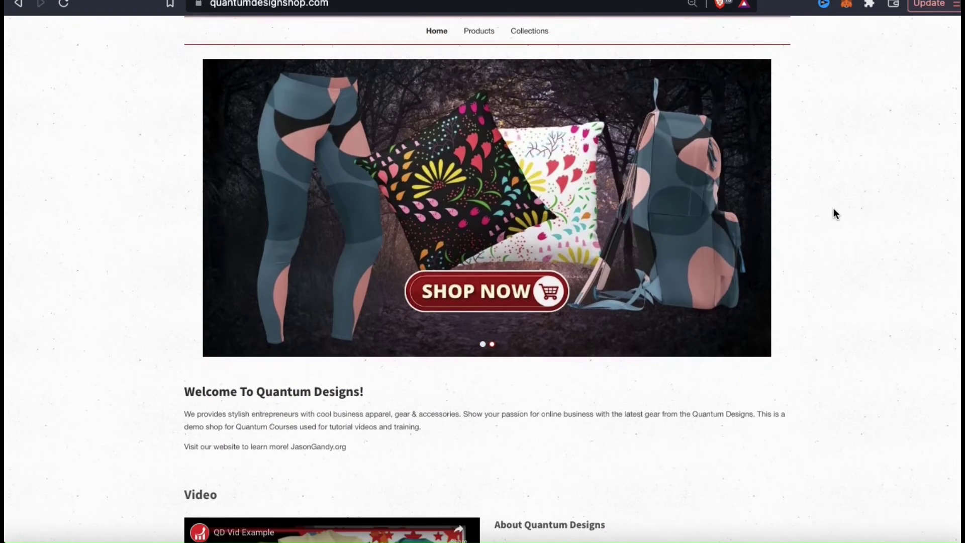
{"action": "scroll", "coordinate": [833, 209], "scroll_direction": "down", "scroll_amount": 5}
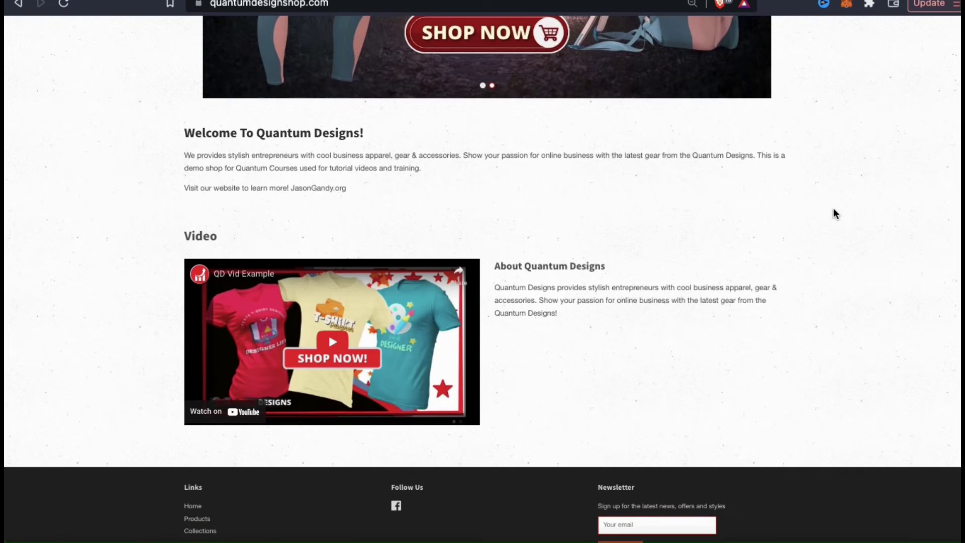
{"action": "scroll", "coordinate": [833, 213], "scroll_direction": "up", "scroll_amount": 10}
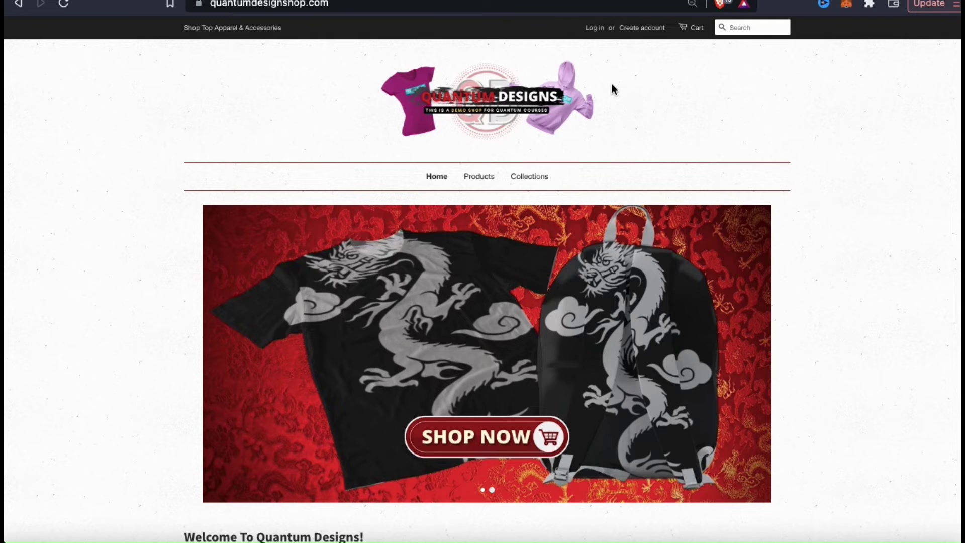
{"action": "key", "text": "ctrl+w"}
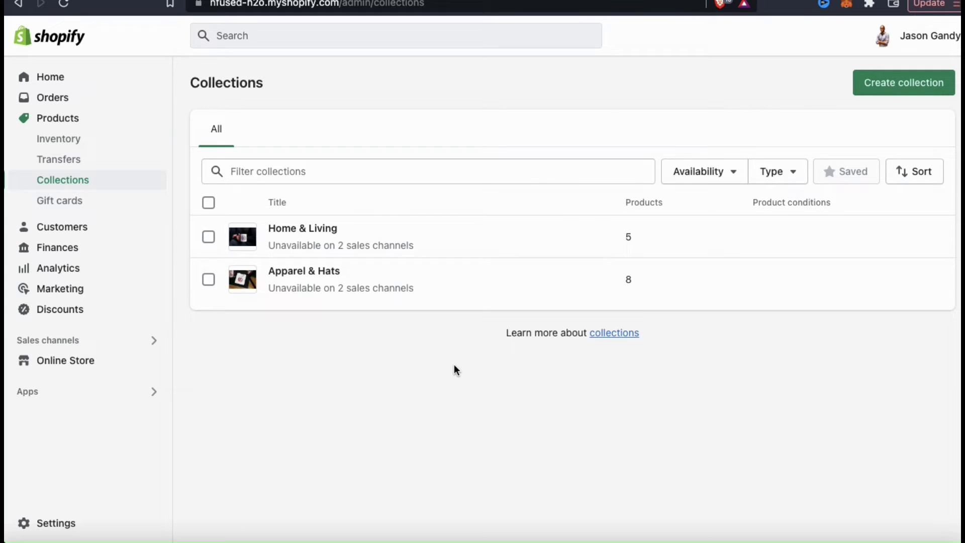
Customize the live Minimal theme and bring up the home page Header settings.
{"action": "left_click", "coordinate": [89, 366]}
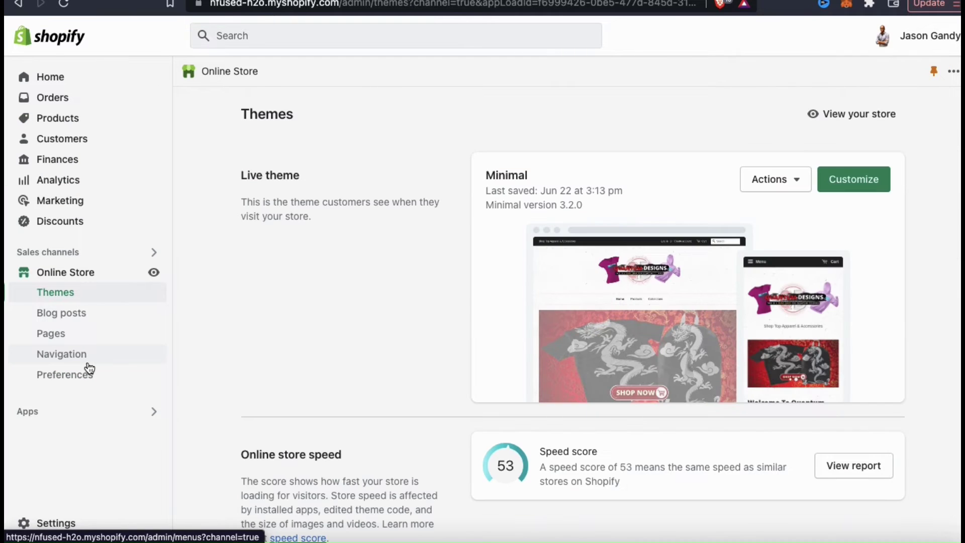
{"action": "left_click", "coordinate": [867, 179]}
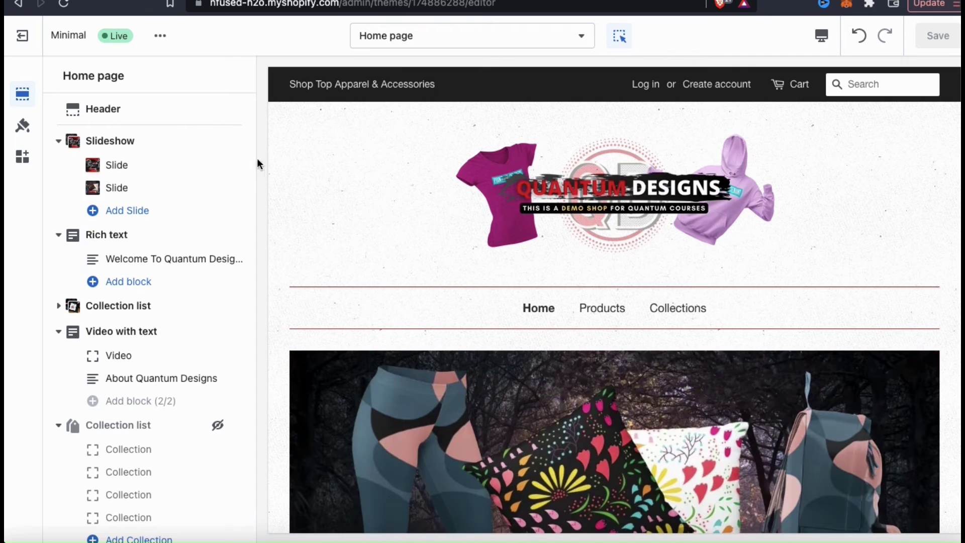
{"action": "left_click", "coordinate": [101, 119]}
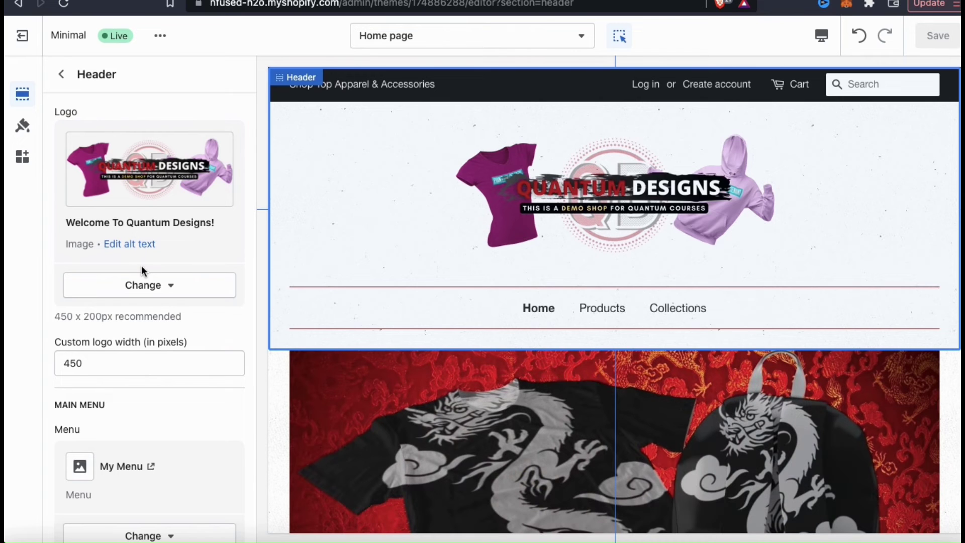
Retitle the header menu from My Menu to 'Main Menu' and move Home below Products.
{"action": "scroll", "coordinate": [142, 265], "scroll_direction": "down", "scroll_amount": 3}
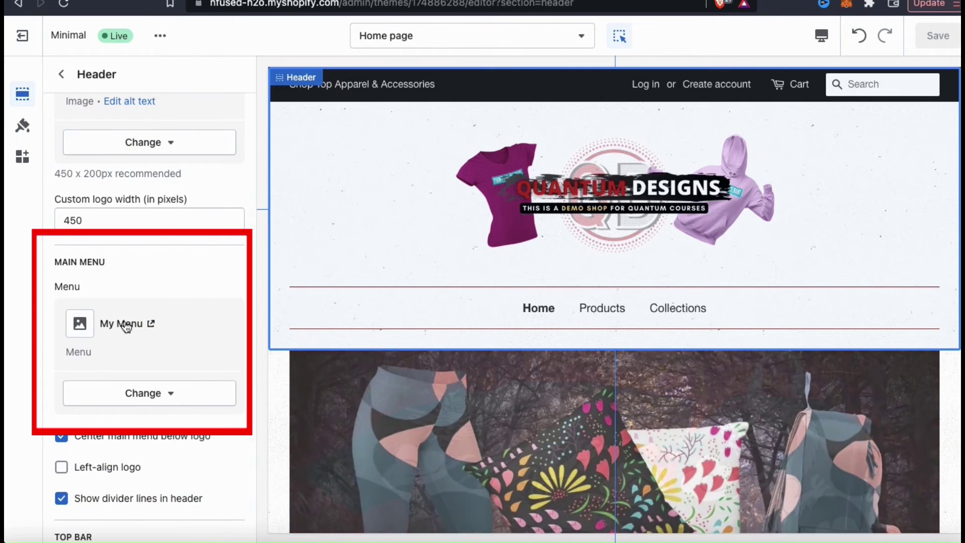
{"action": "left_click", "coordinate": [125, 326]}
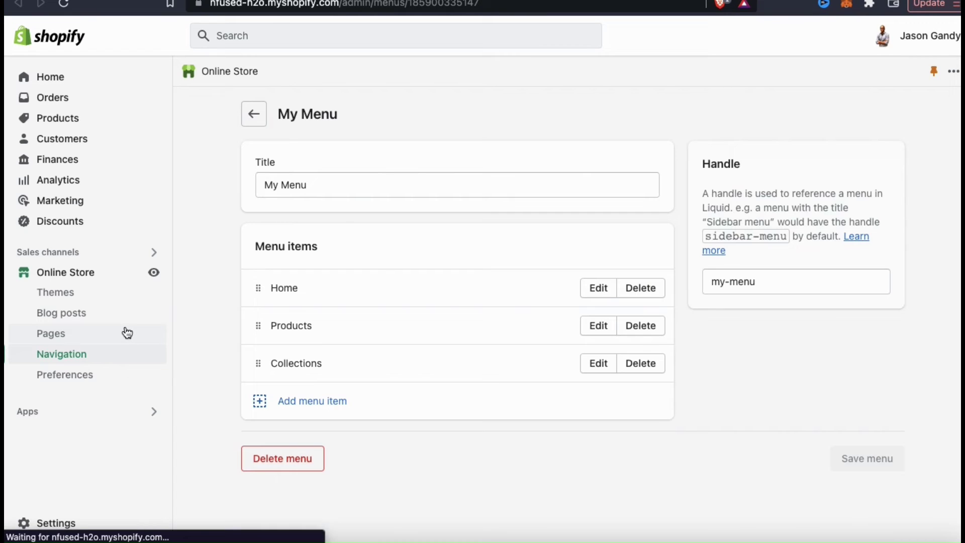
{"action": "triple_click", "coordinate": [351, 186]}
{"action": "type", "text": "Main Menu"}
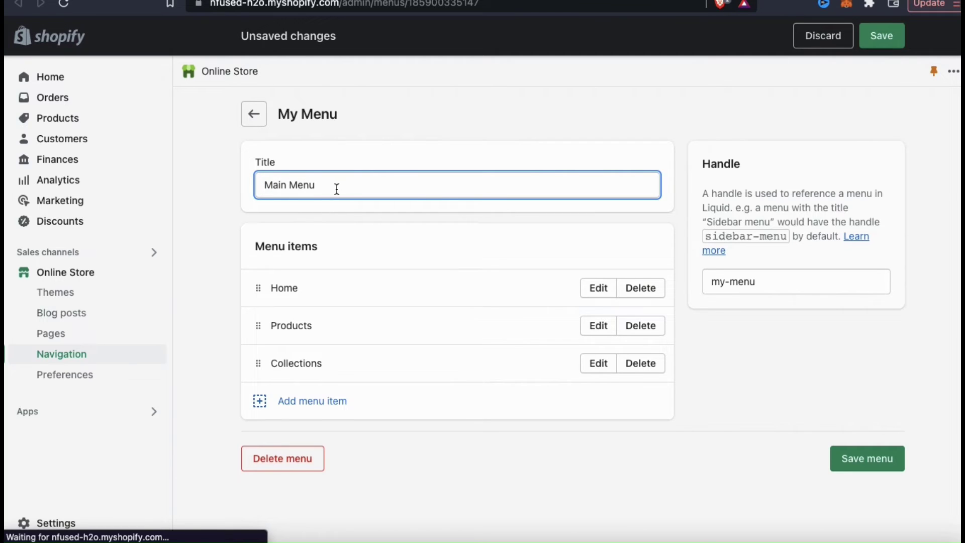
{"action": "left_click", "coordinate": [343, 221]}
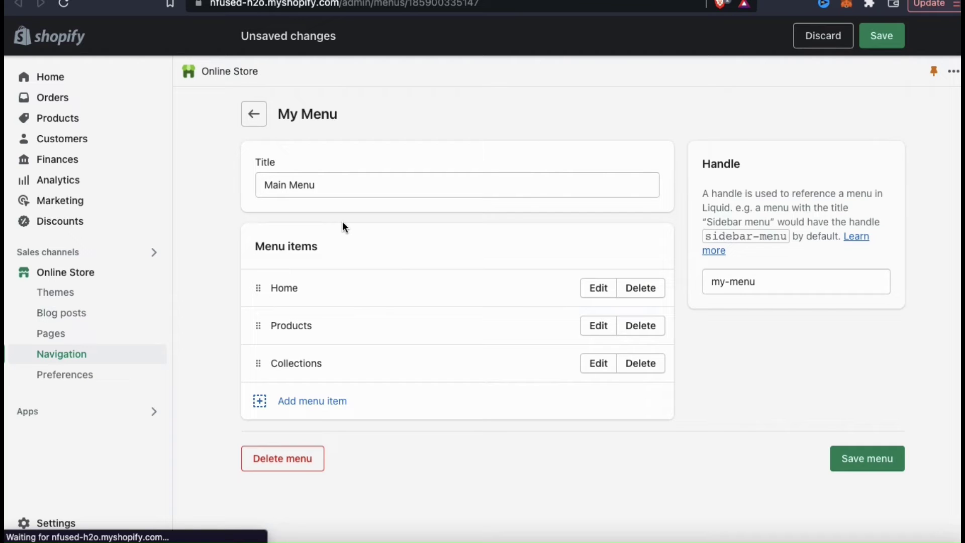
{"action": "mouse_move", "coordinate": [263, 288]}
{"action": "left_mouse_down"}
{"action": "mouse_move", "coordinate": [261, 323]}
{"action": "mouse_move", "coordinate": [242, 295]}
{"action": "mouse_move", "coordinate": [255, 288]}
{"action": "left_mouse_up"}
{"action": "left_click", "coordinate": [294, 405]}
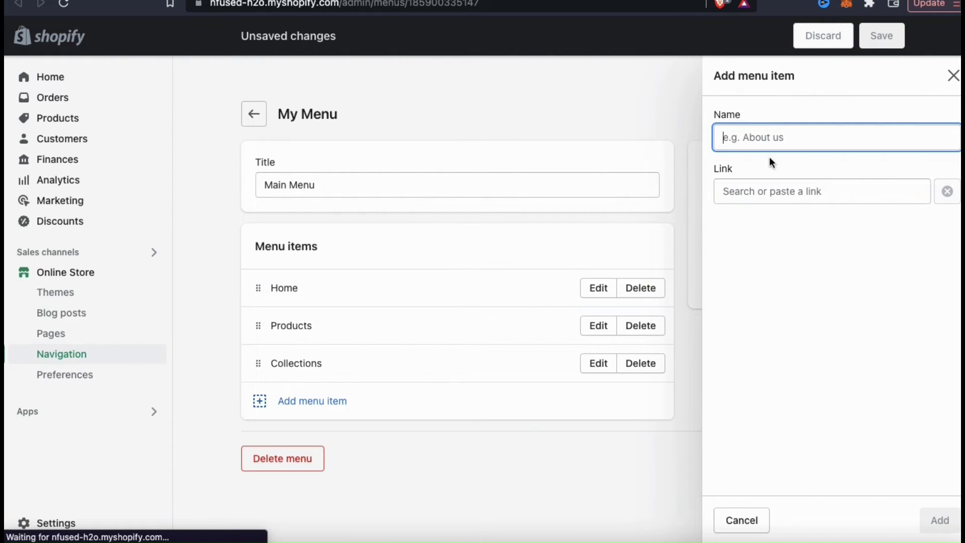
Add a 'Your Collections' menu item linking to the Clothing & Apparel collection and save the menu.
{"action": "type", "text": "Your Collections"}
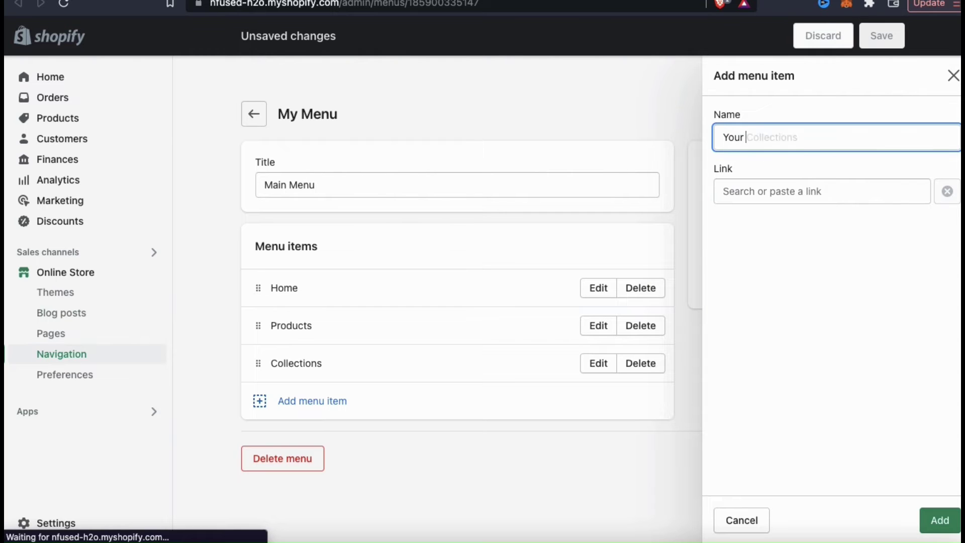
{"action": "left_click", "coordinate": [795, 190]}
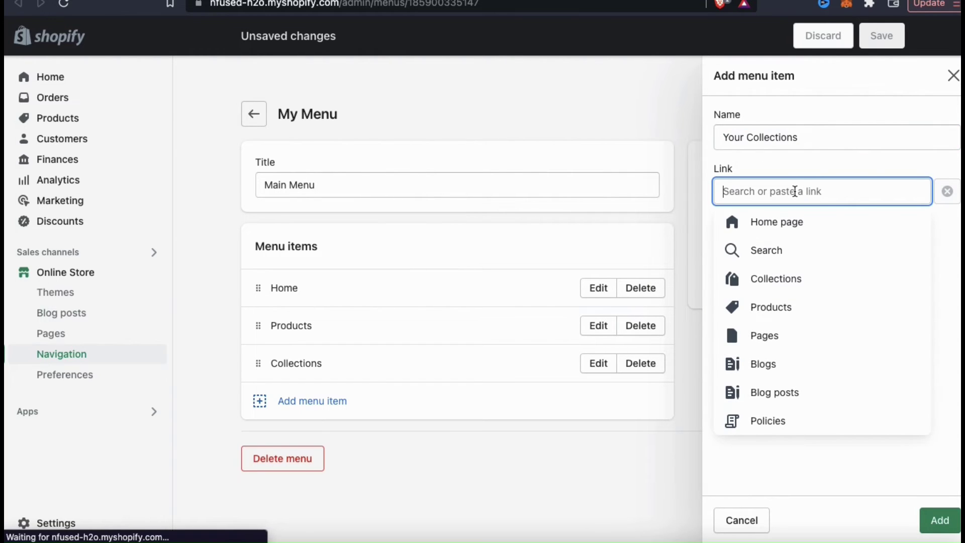
{"action": "left_click", "coordinate": [773, 281]}
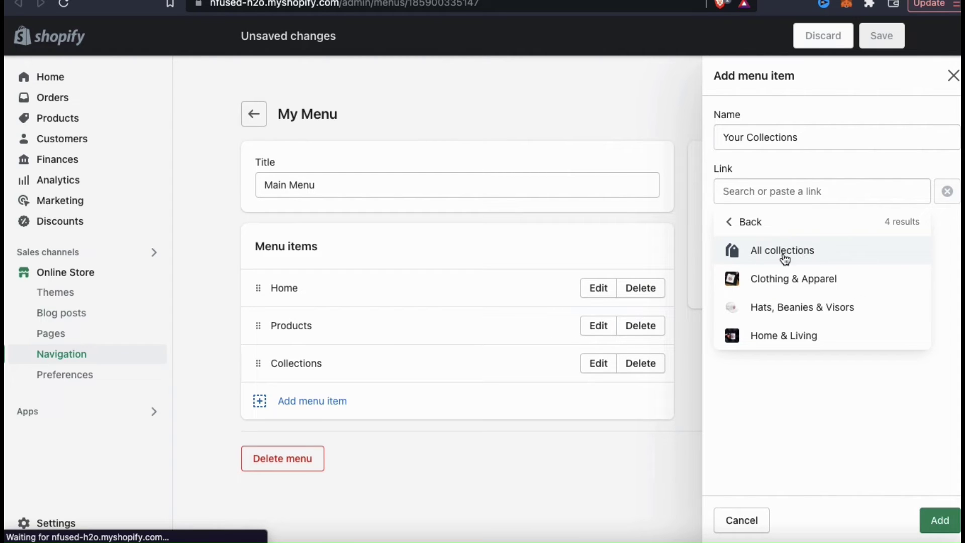
{"action": "left_click", "coordinate": [853, 284]}
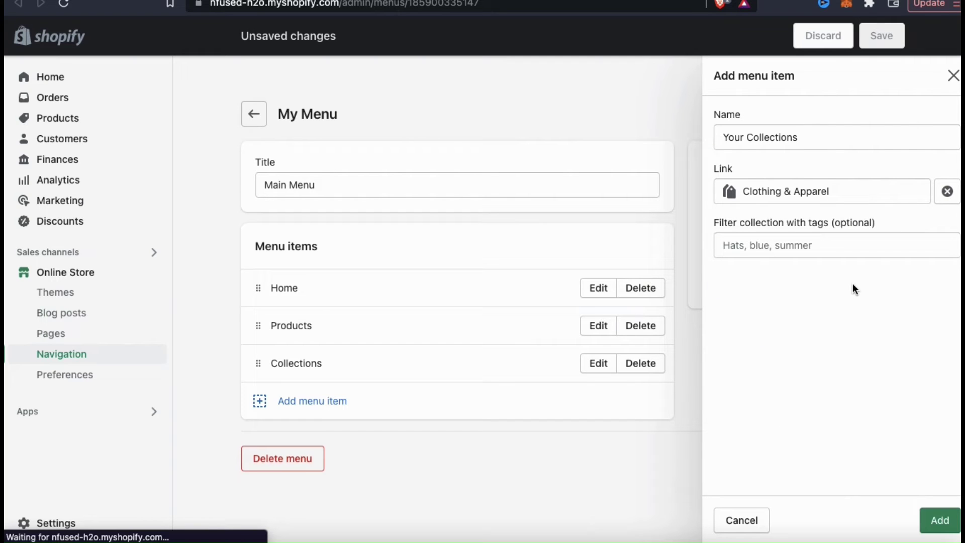
{"action": "left_click", "coordinate": [941, 521]}
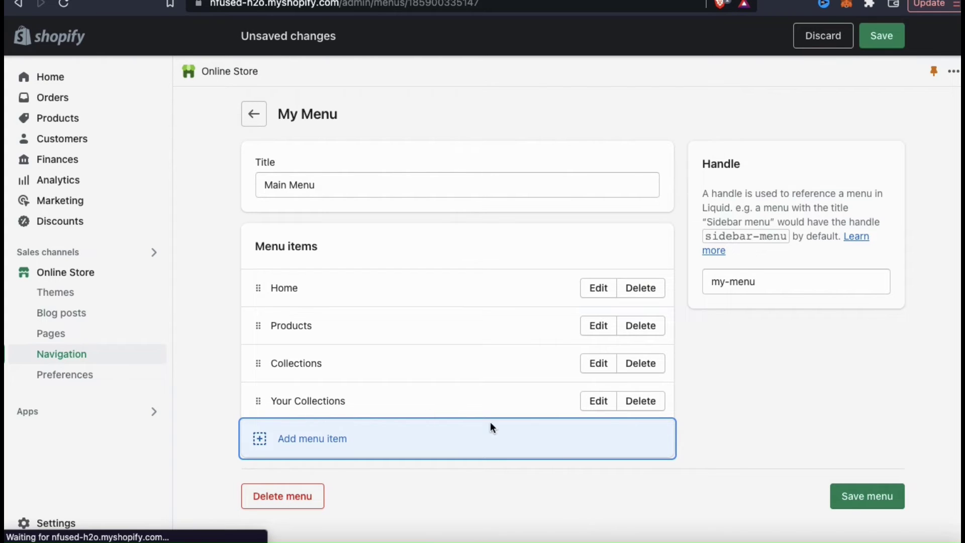
{"action": "left_click", "coordinate": [849, 495]}
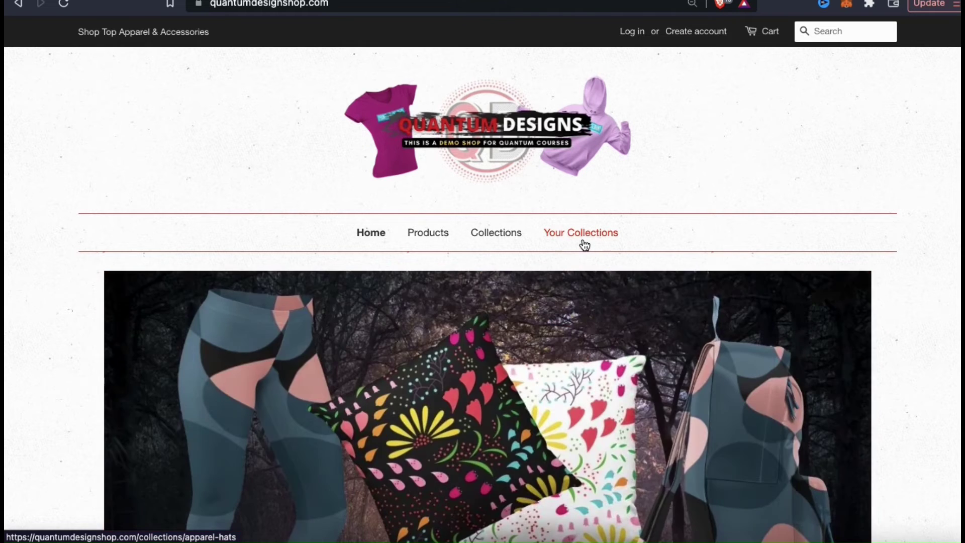
Check the Your Collections link on the storefront, then delete it from Main Menu and save.
{"action": "left_click", "coordinate": [583, 234]}
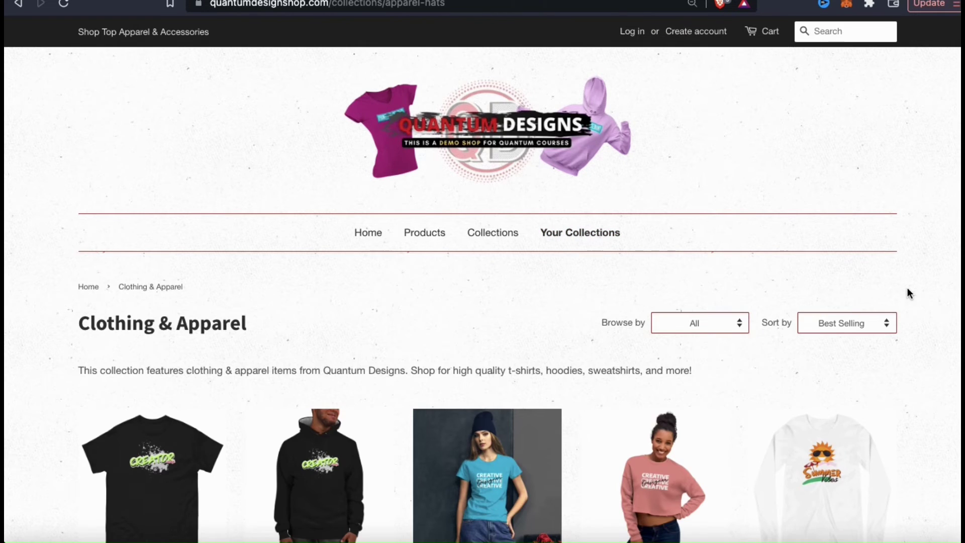
{"action": "scroll", "coordinate": [908, 292], "scroll_direction": "down", "scroll_amount": 4}
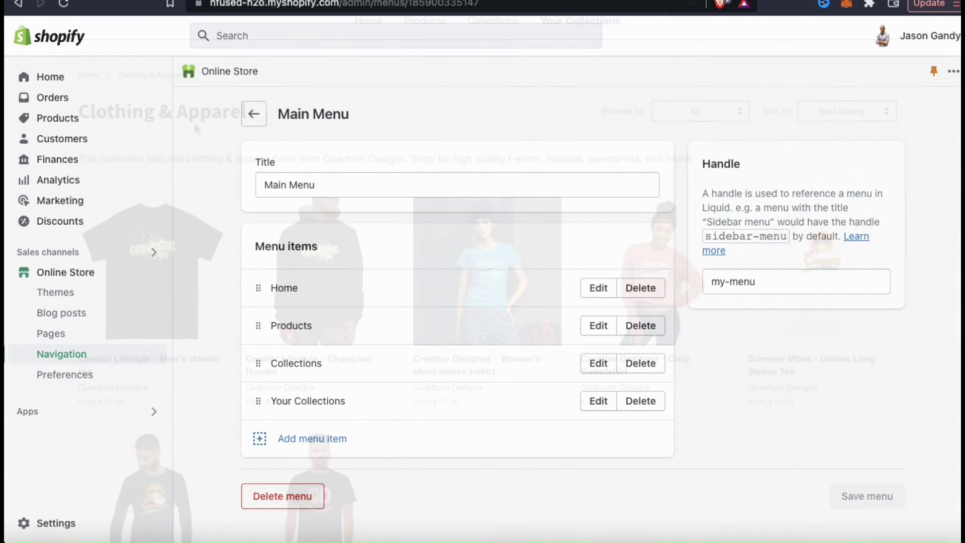
{"action": "left_click", "coordinate": [651, 404]}
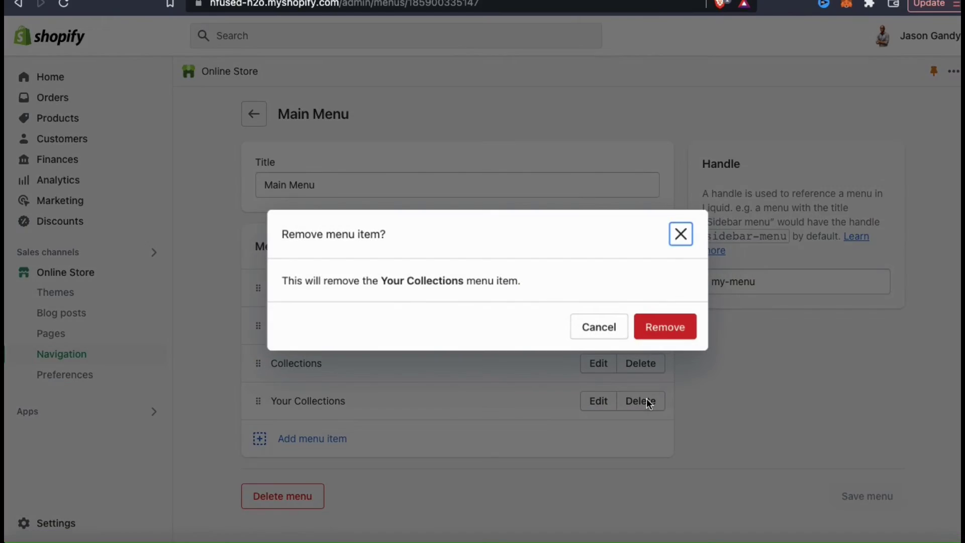
{"action": "left_click", "coordinate": [685, 331]}
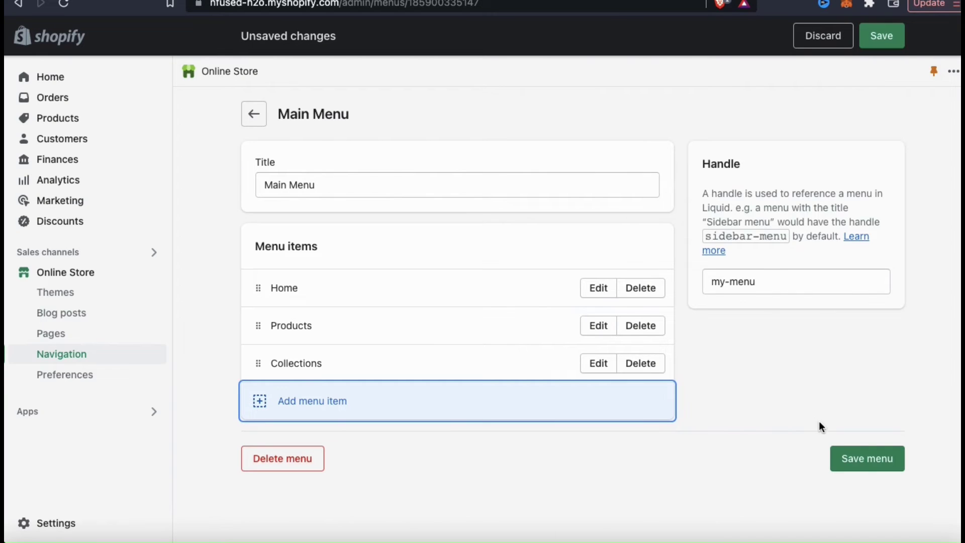
{"action": "left_click", "coordinate": [863, 458]}
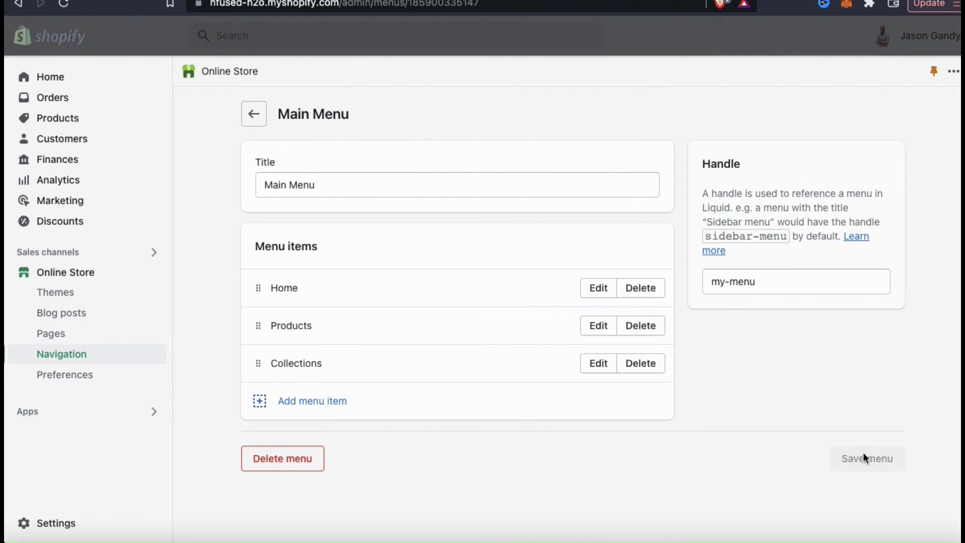
{"action": "left_click", "coordinate": [17, 4]}
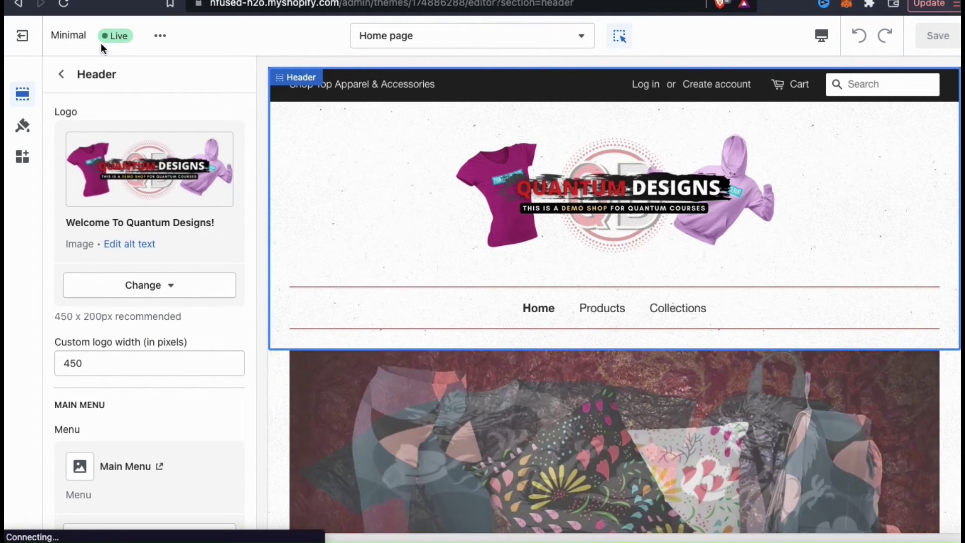
Back in the home page section list, unhide the Collection list section.
{"action": "left_click", "coordinate": [61, 75]}
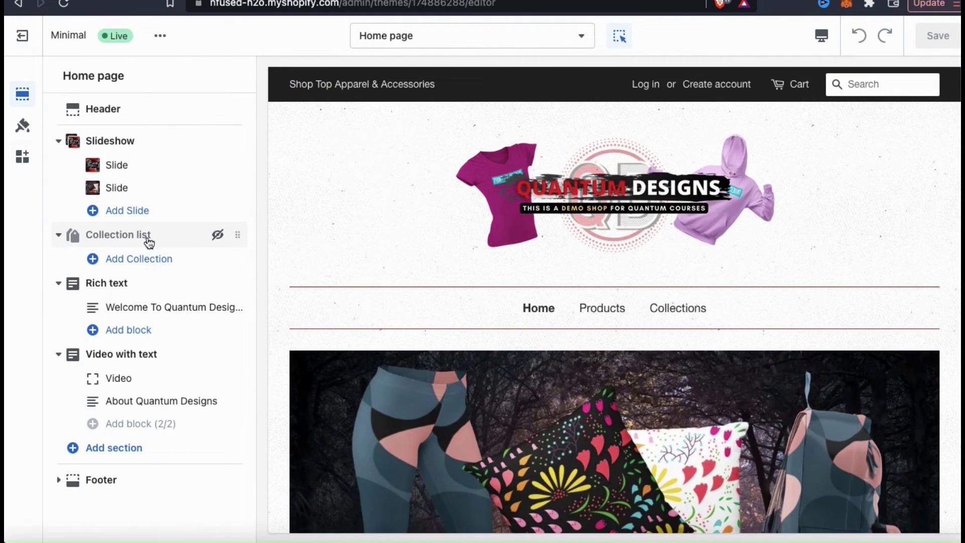
{"action": "left_click", "coordinate": [221, 239]}
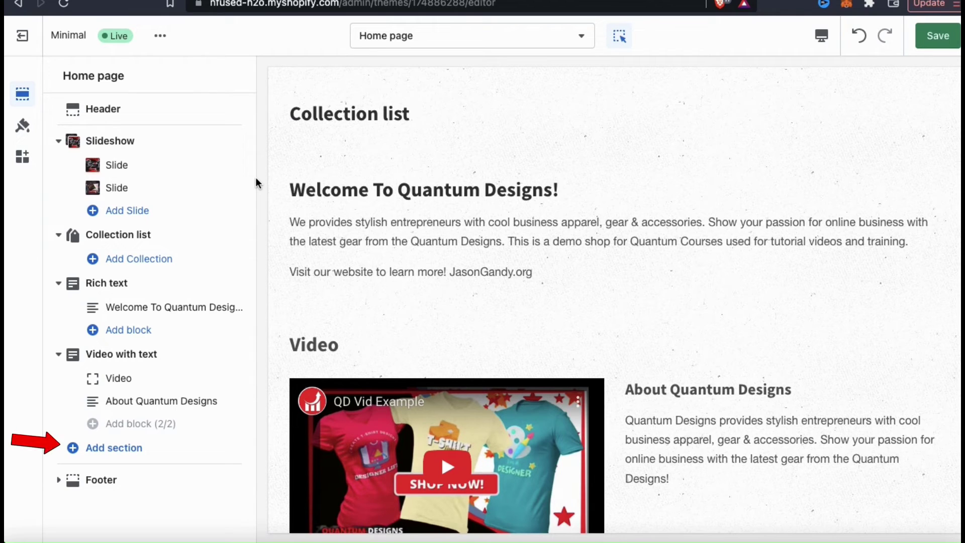
Add a new Collection list section with four example collections, collapse it, and set it hidden.
{"action": "left_click", "coordinate": [129, 449]}
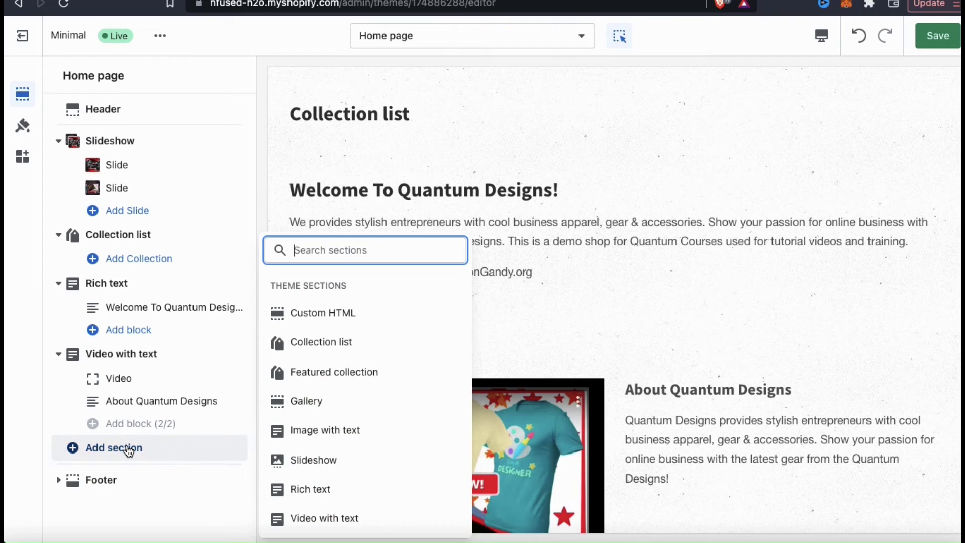
{"action": "left_click", "coordinate": [322, 344]}
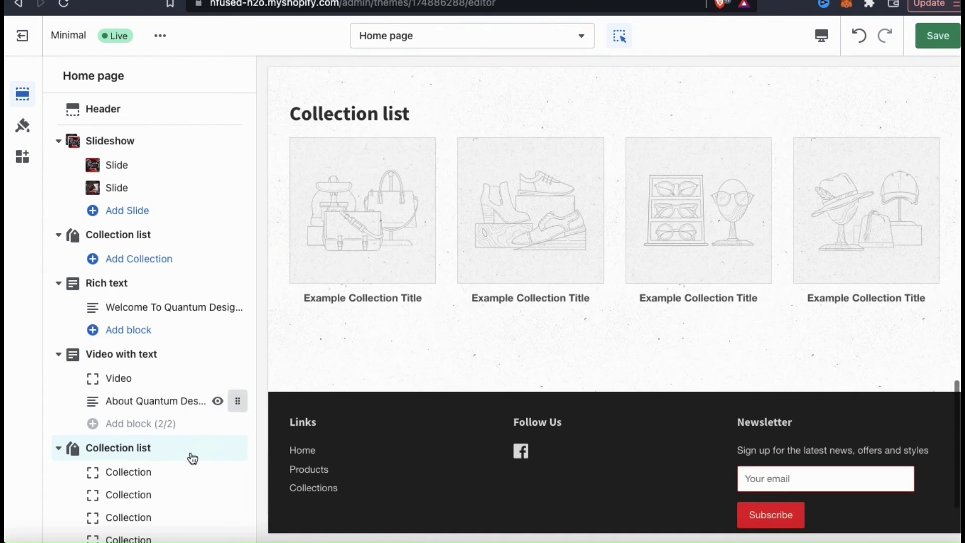
{"action": "scroll", "coordinate": [191, 460], "scroll_direction": "down", "scroll_amount": 2}
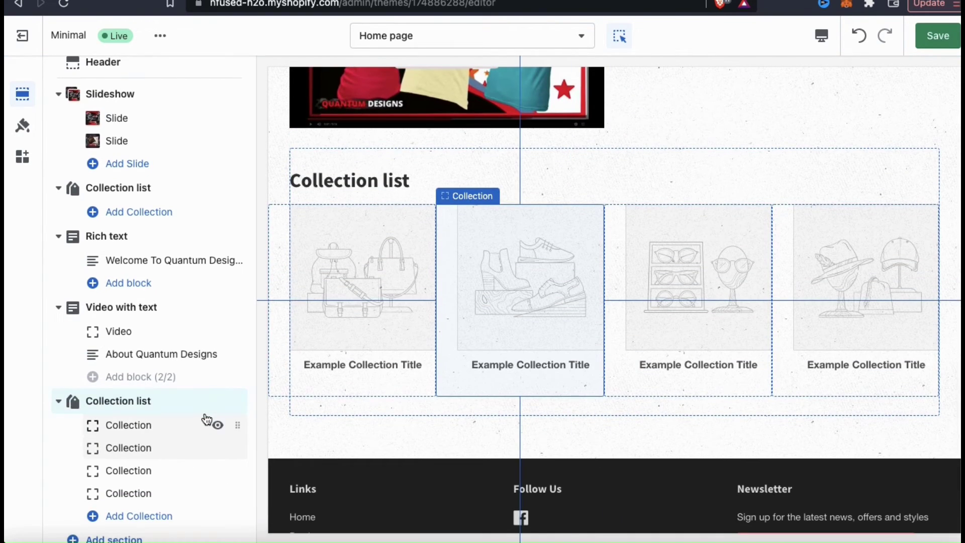
{"action": "left_click", "coordinate": [58, 401]}
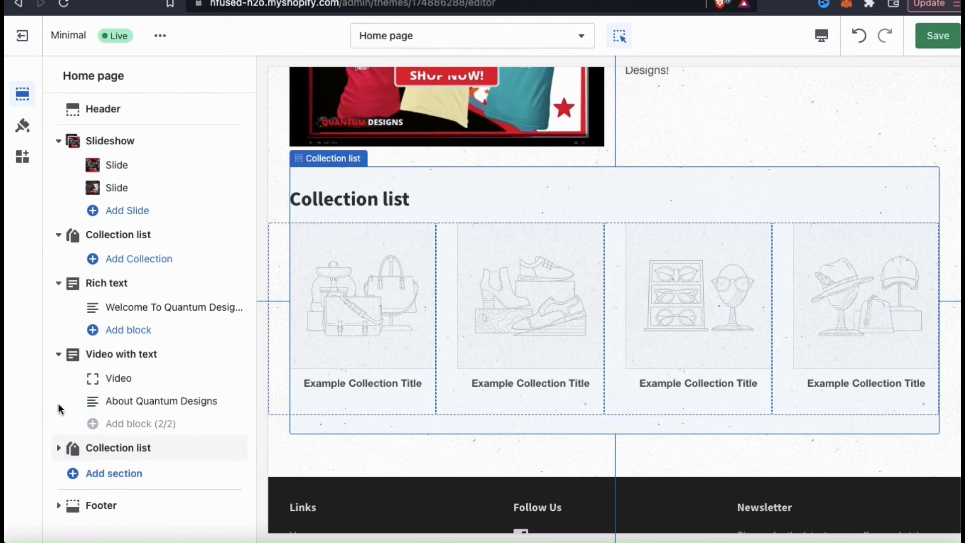
{"action": "mouse_move", "coordinate": [207, 448]}
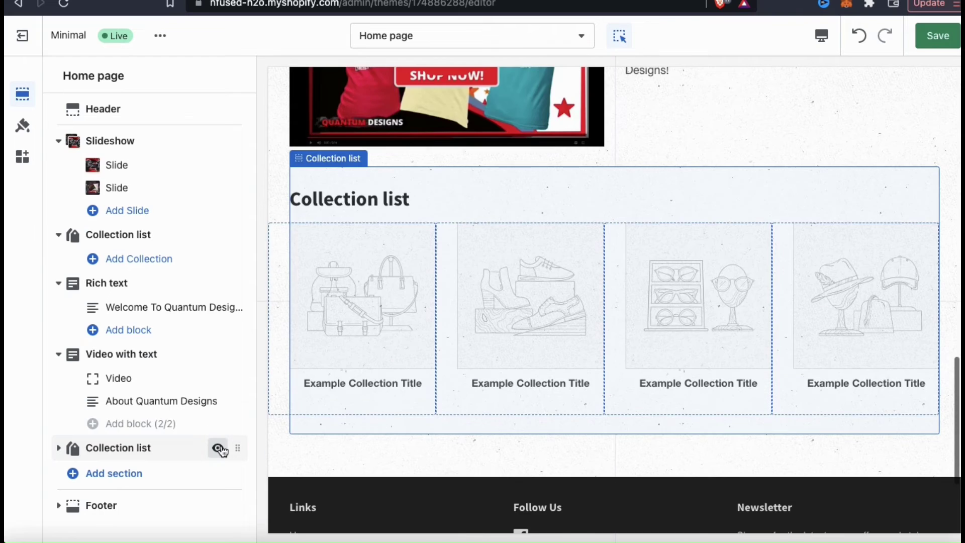
{"action": "left_click", "coordinate": [219, 448]}
{"action": "mouse_move", "coordinate": [182, 373]}
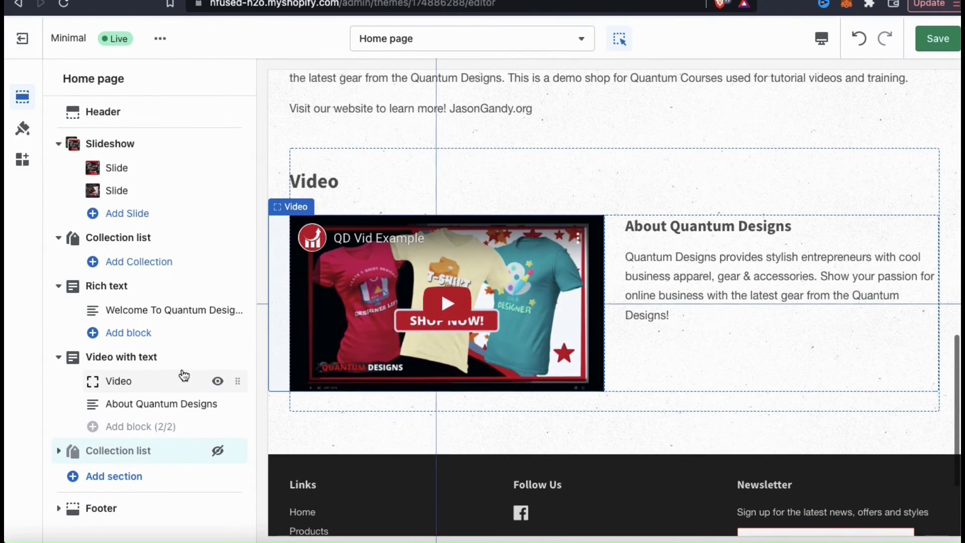
{"action": "mouse_move", "coordinate": [158, 243]}
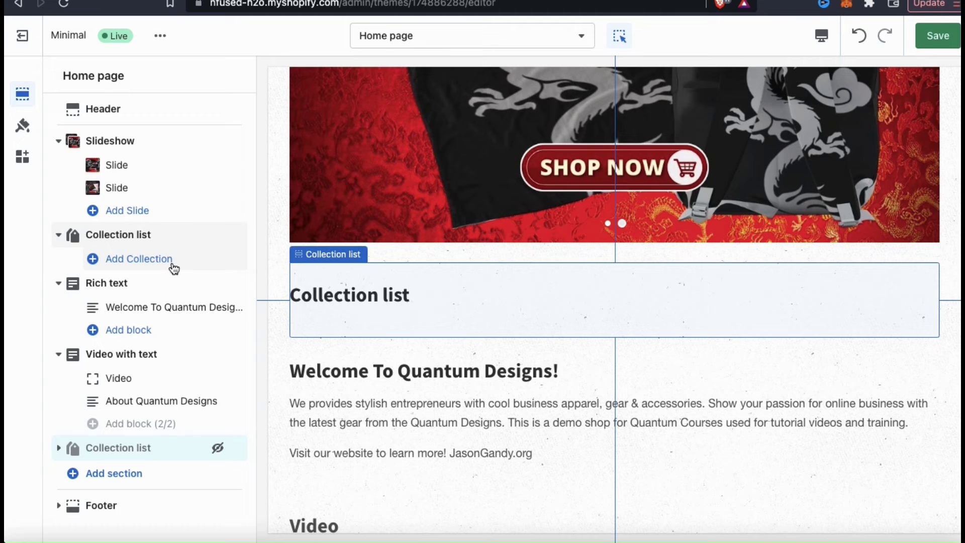
Add a collection block to the upper Collection list and set it to Apparel & Hats.
{"action": "left_click", "coordinate": [173, 269]}
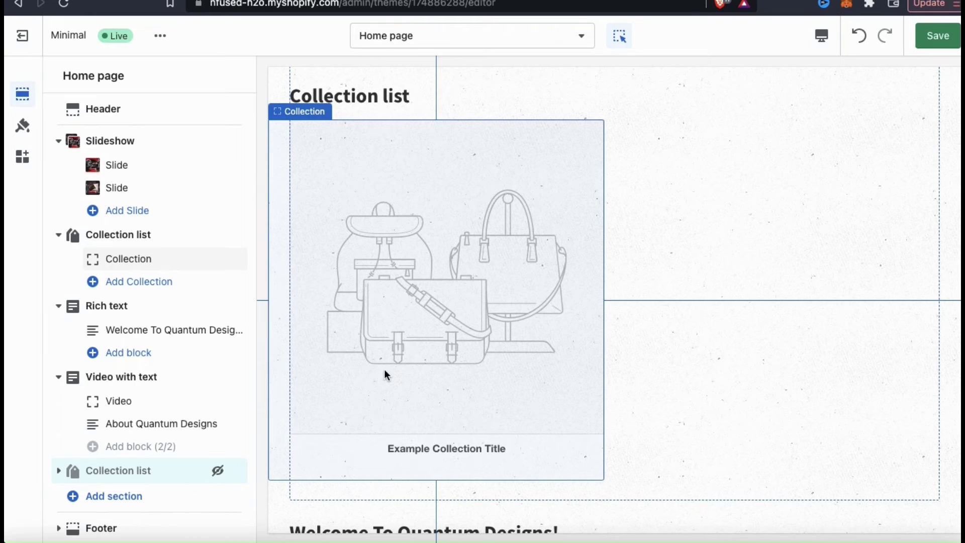
{"action": "left_click", "coordinate": [153, 265]}
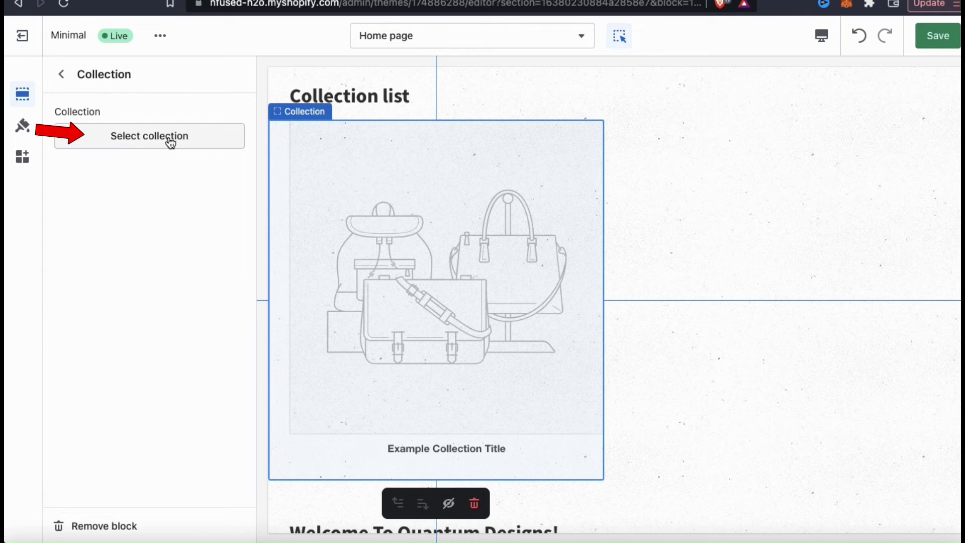
{"action": "left_click", "coordinate": [148, 145]}
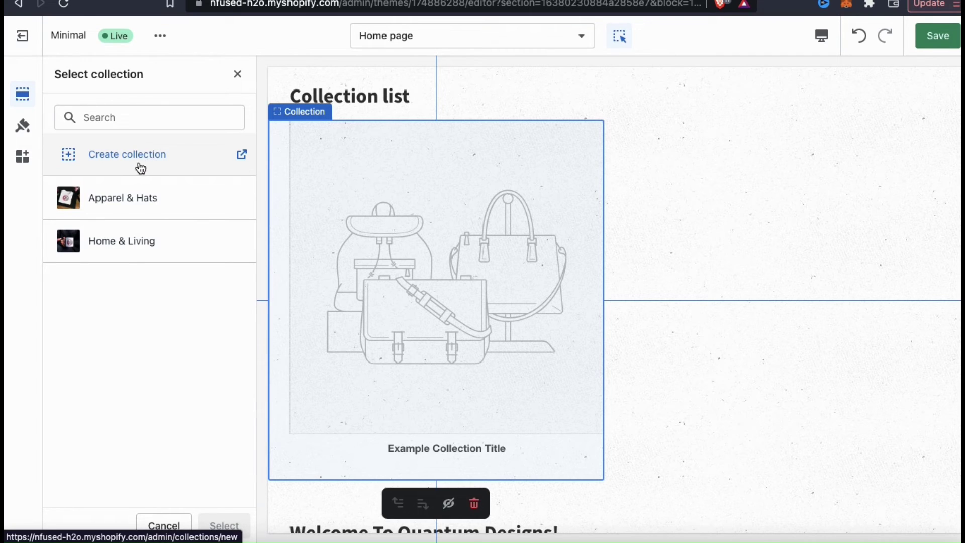
{"action": "left_click", "coordinate": [156, 203]}
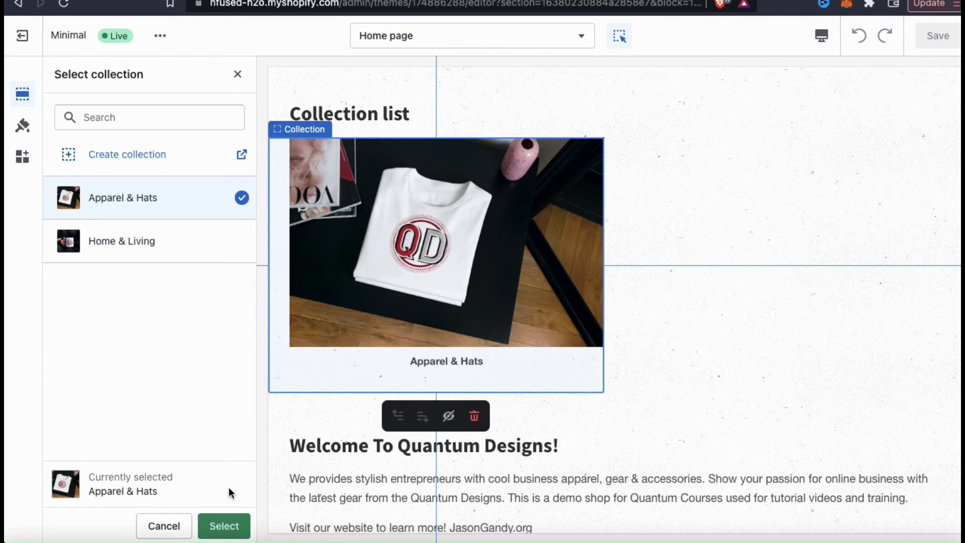
{"action": "left_click", "coordinate": [224, 526]}
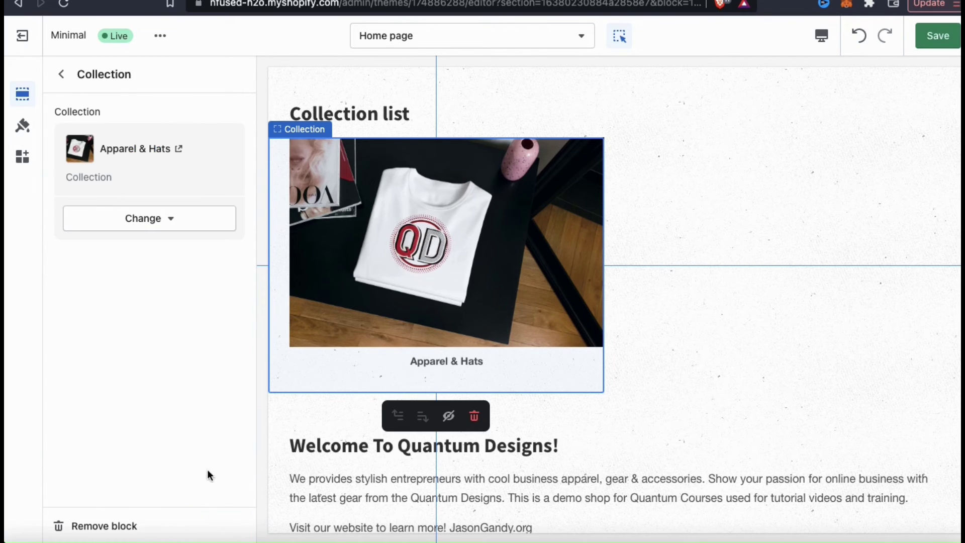
{"action": "left_click", "coordinate": [62, 74]}
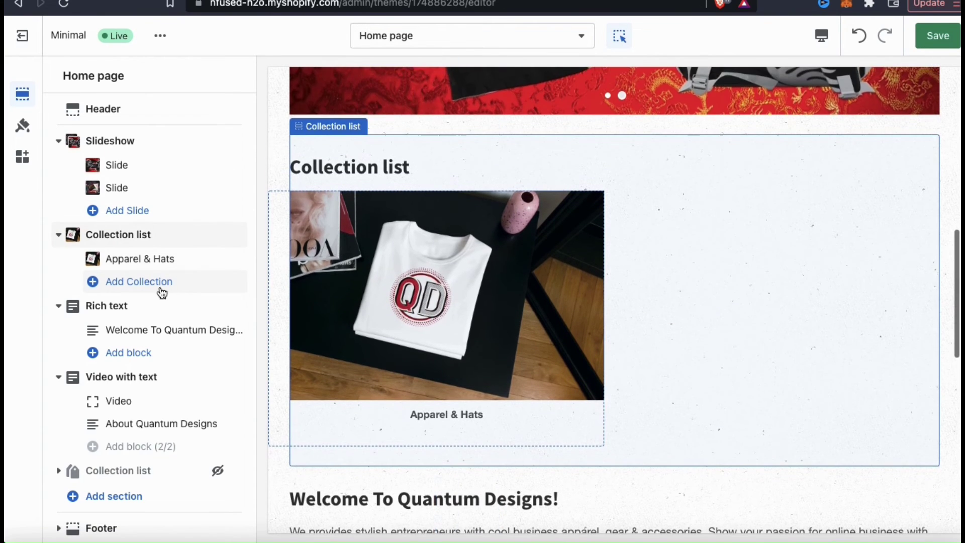
Add a second collection block set to Home & Living and save the theme.
{"action": "left_click", "coordinate": [154, 291]}
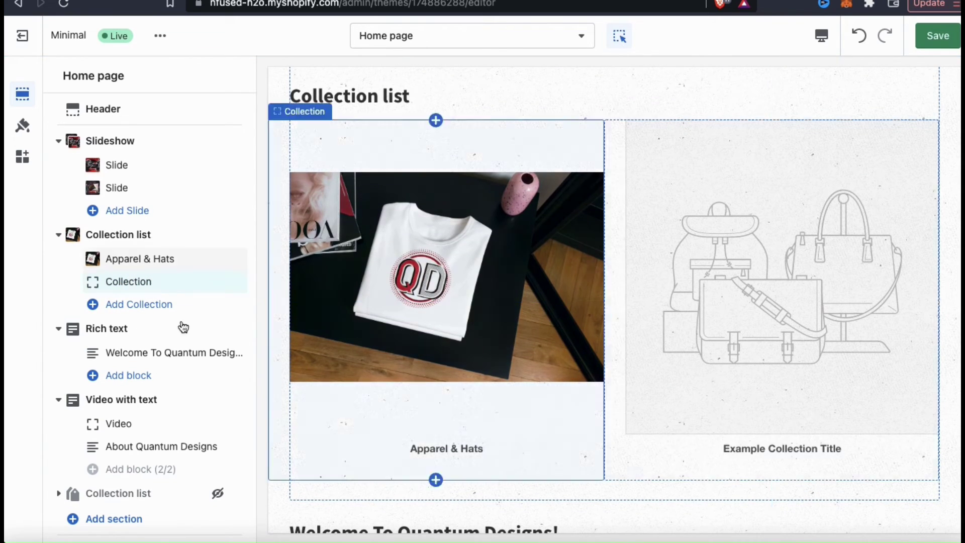
{"action": "left_click", "coordinate": [144, 282]}
{"action": "left_click", "coordinate": [137, 134]}
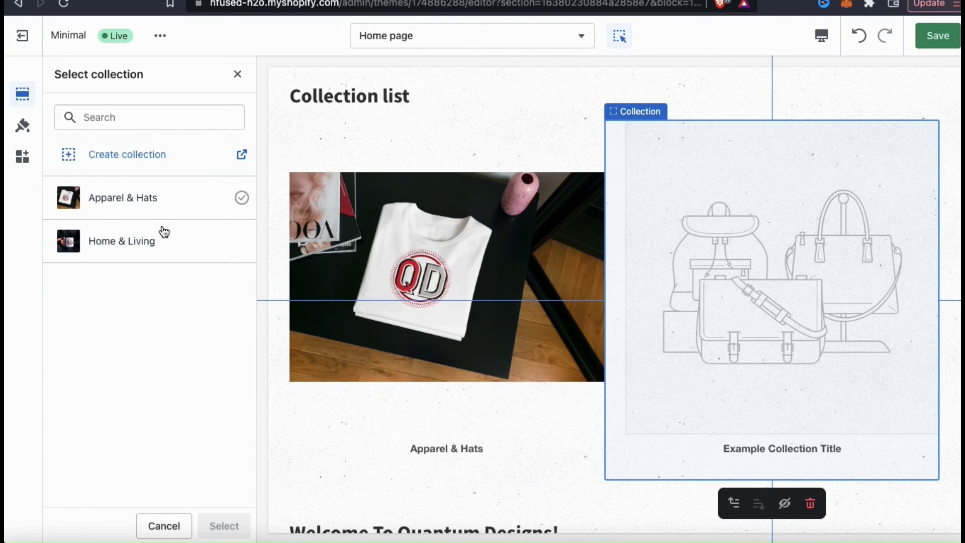
{"action": "left_click", "coordinate": [161, 249]}
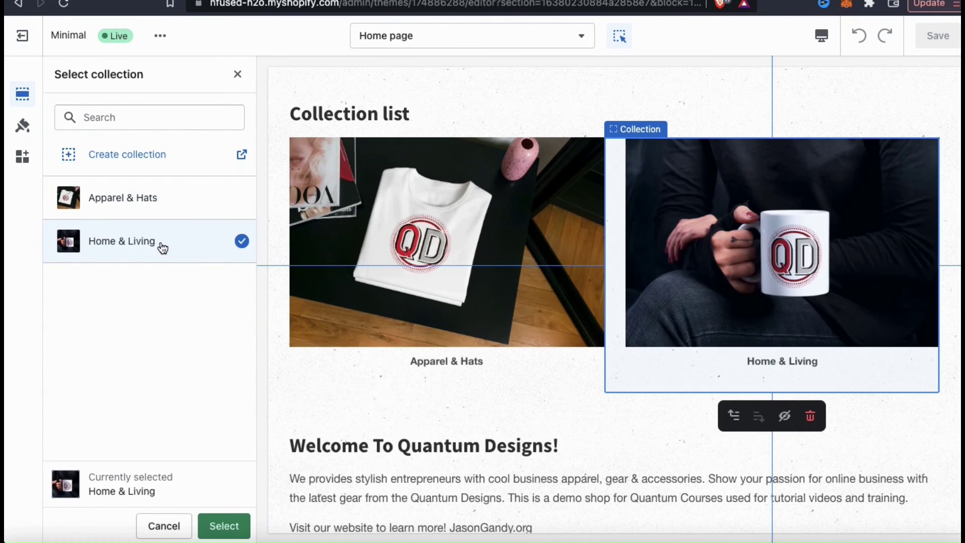
{"action": "left_click", "coordinate": [229, 527]}
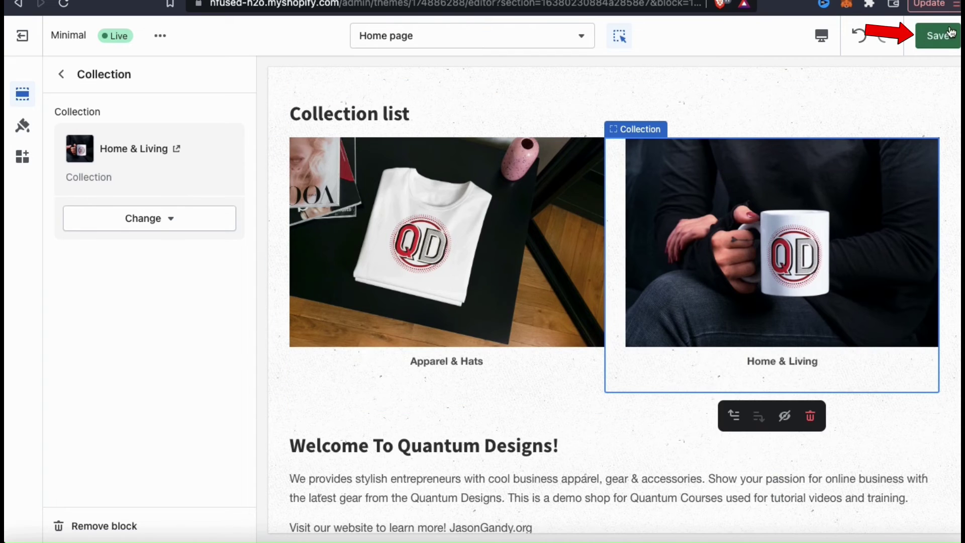
{"action": "left_click", "coordinate": [941, 44]}
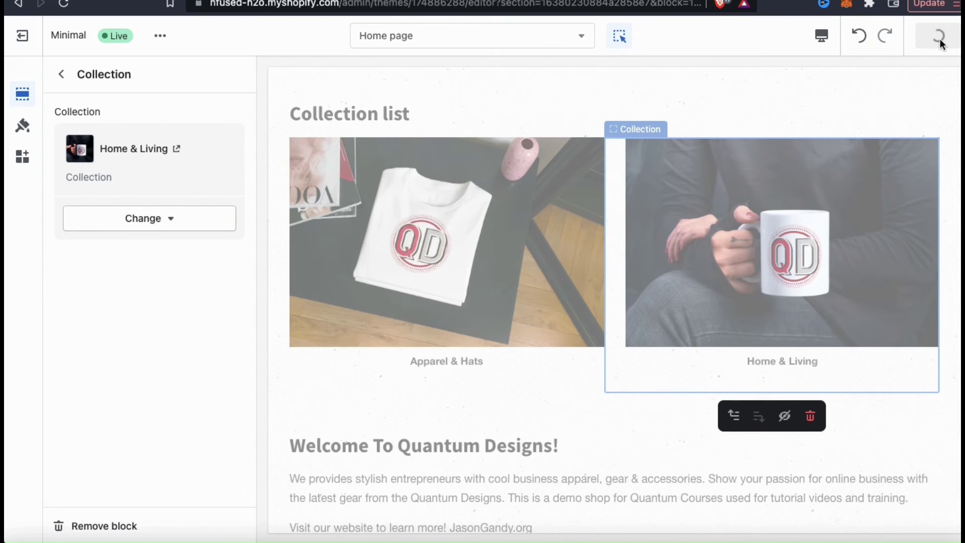
{"action": "left_click", "coordinate": [60, 80]}
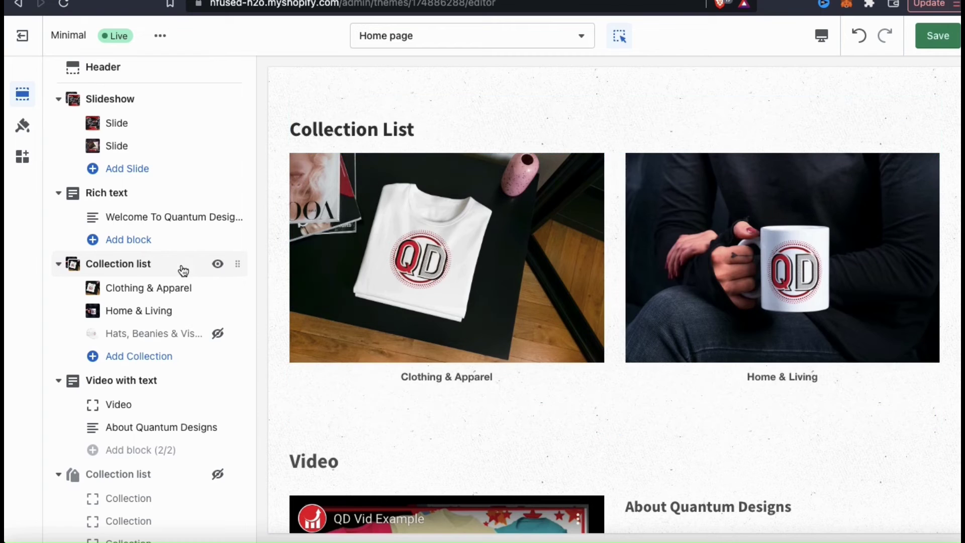
Change the Collection list heading to 'Product Collections' and save the theme.
{"action": "left_click", "coordinate": [146, 269]}
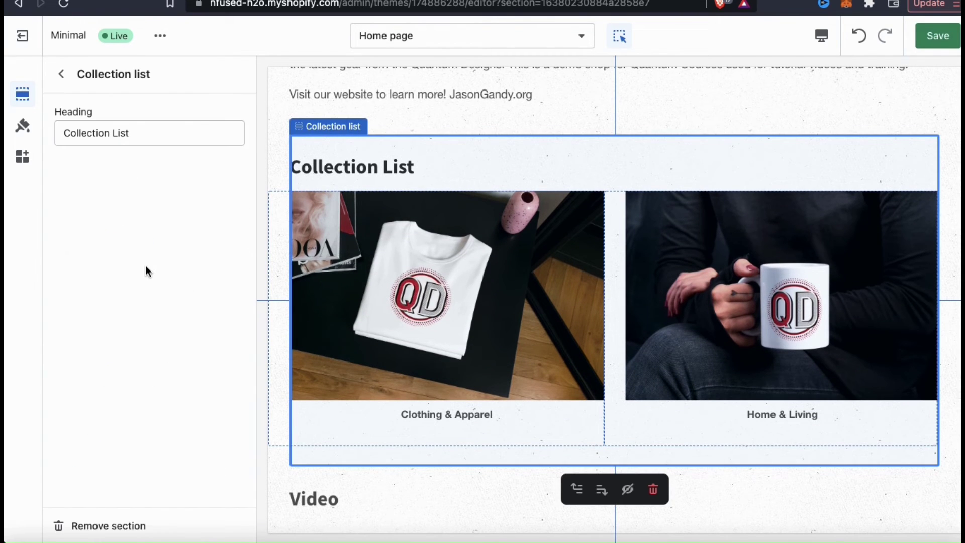
{"action": "triple_click", "coordinate": [98, 135]}
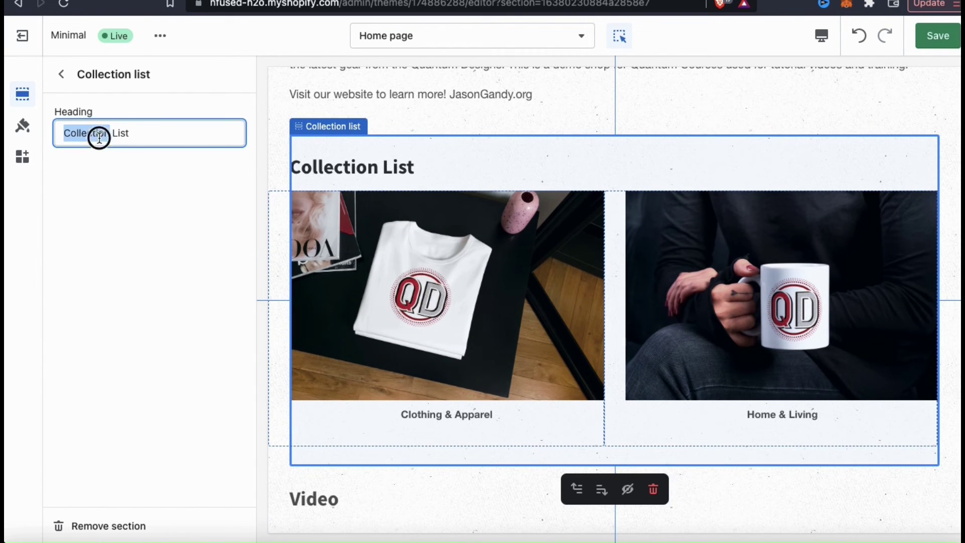
{"action": "type", "text": "P"}
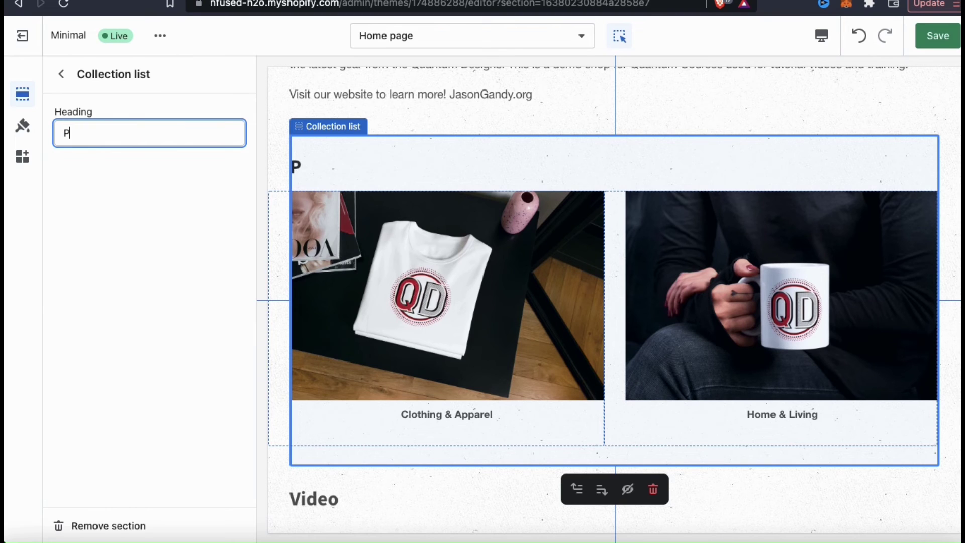
{"action": "type", "text": "roduct Collections"}
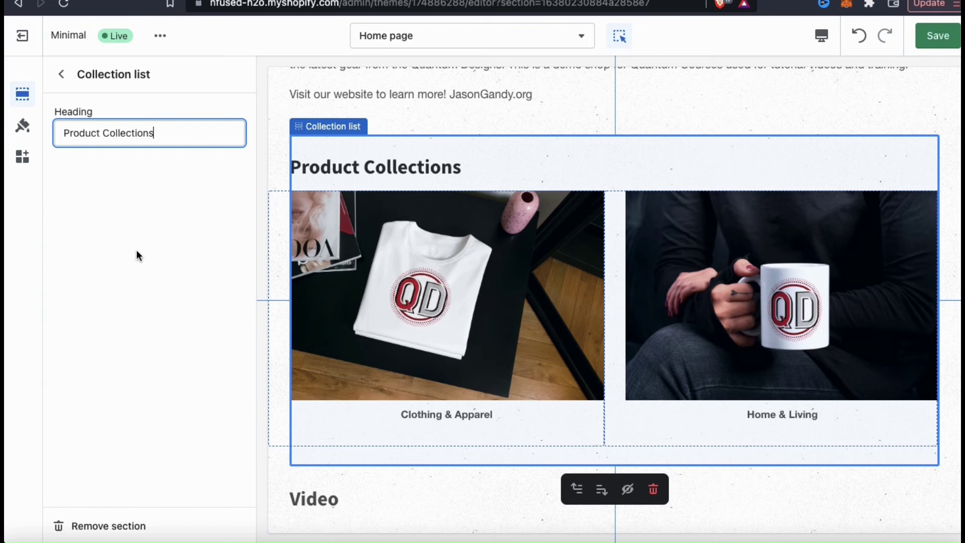
{"action": "left_click", "coordinate": [940, 42]}
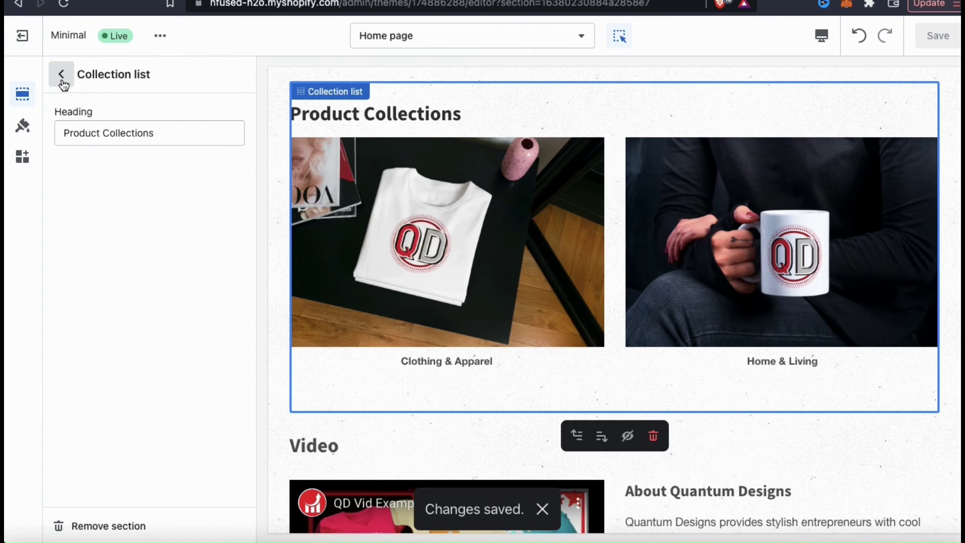
{"action": "left_click", "coordinate": [62, 75]}
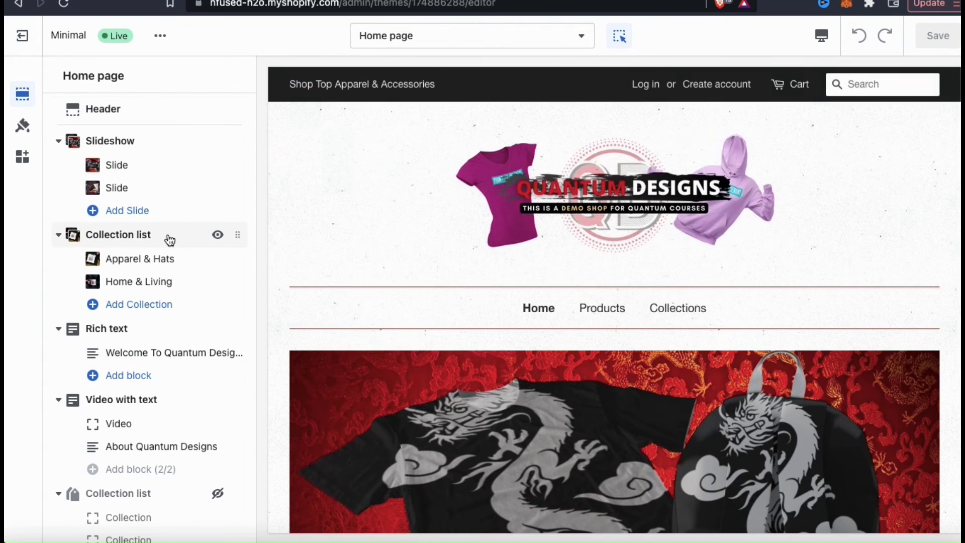
Move the Rich text welcome section above Collection list, save, and exit to Themes.
{"action": "mouse_move", "coordinate": [168, 237]}
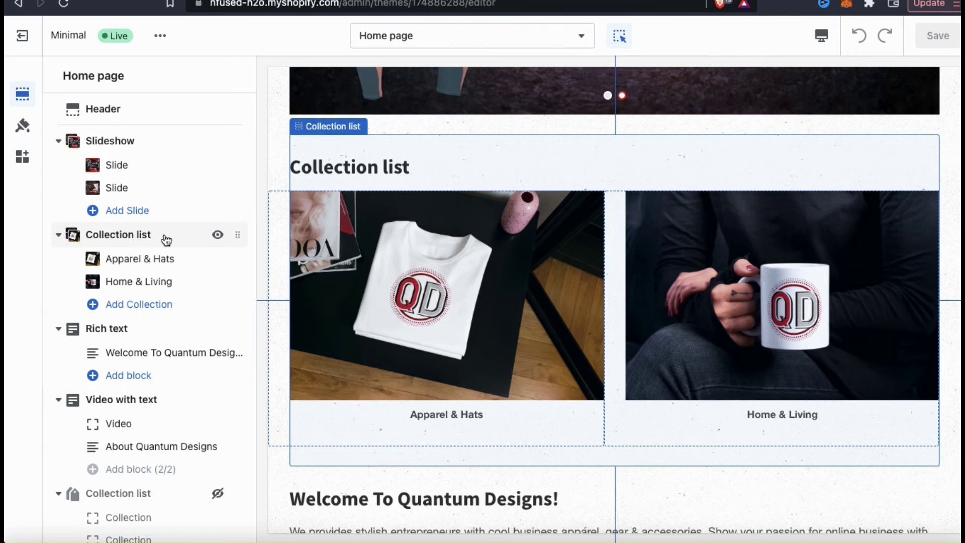
{"action": "mouse_move", "coordinate": [134, 332]}
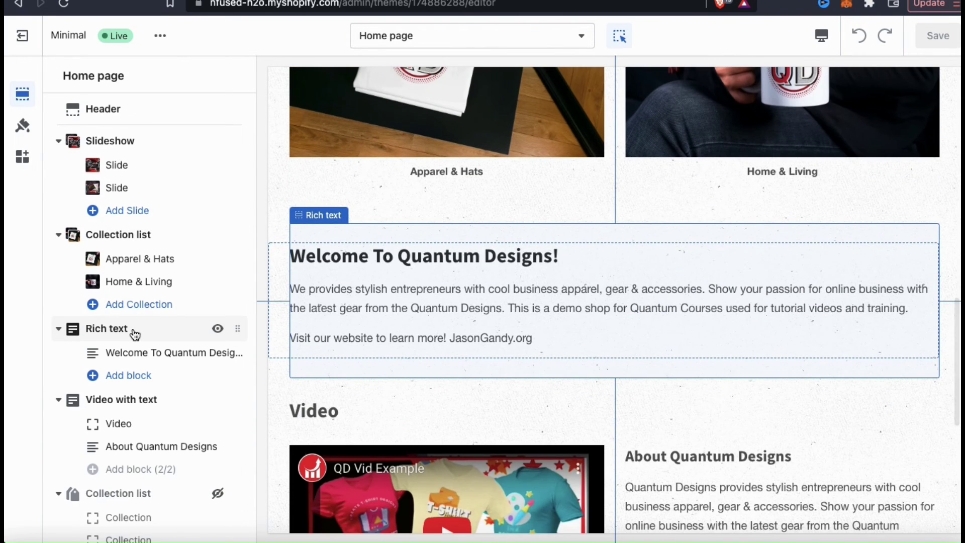
{"action": "left_click_drag", "start_coordinate": [239, 326], "coordinate": [206, 235]}
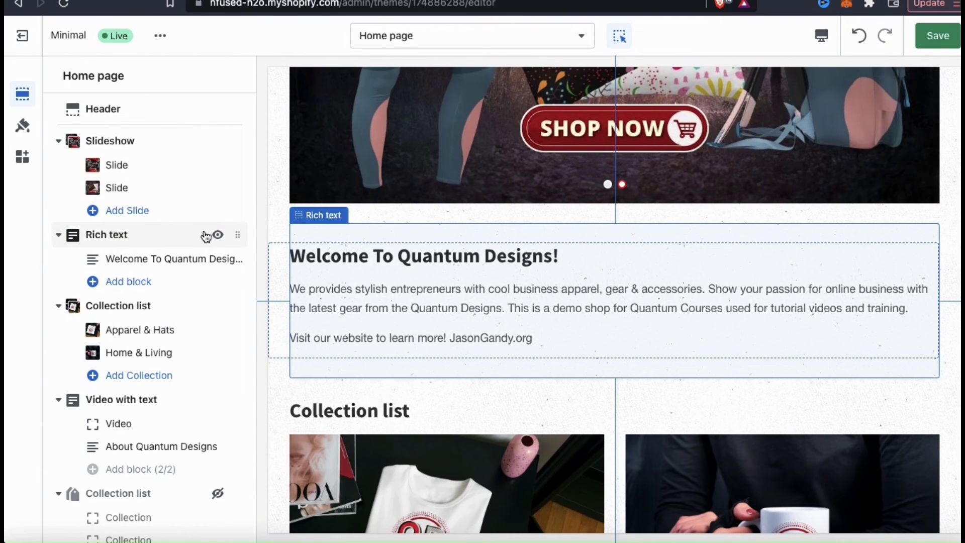
{"action": "scroll", "coordinate": [942, 274], "scroll_direction": "down", "scroll_amount": 2}
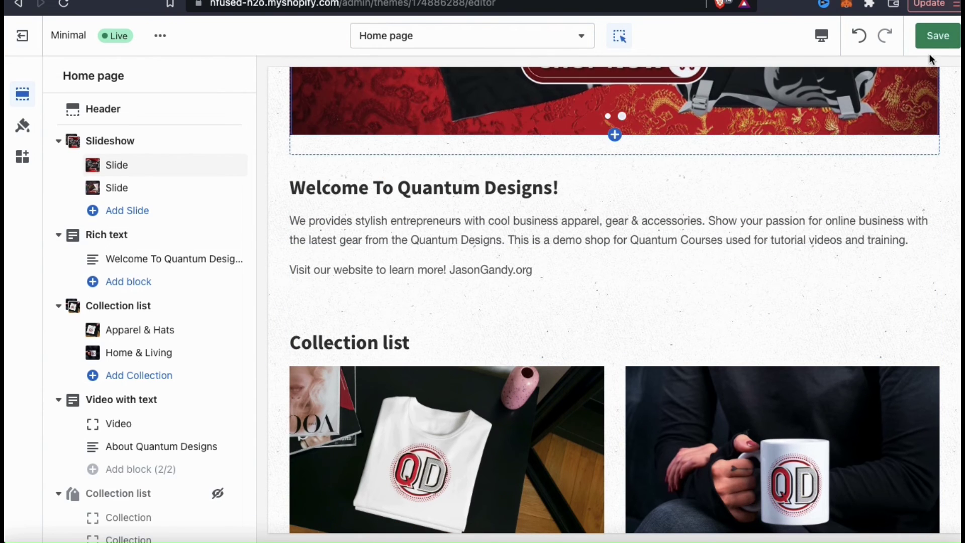
{"action": "left_click", "coordinate": [936, 31]}
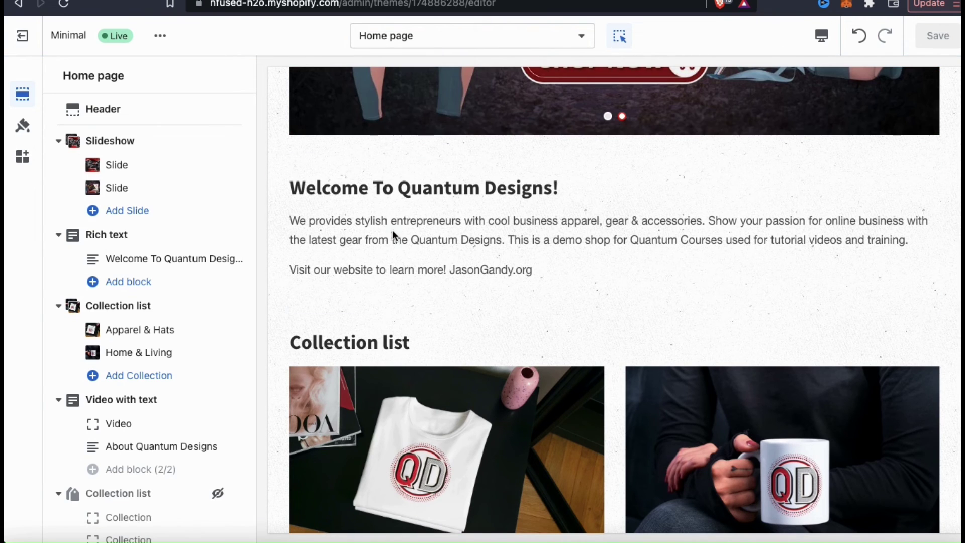
{"action": "left_click", "coordinate": [34, 38]}
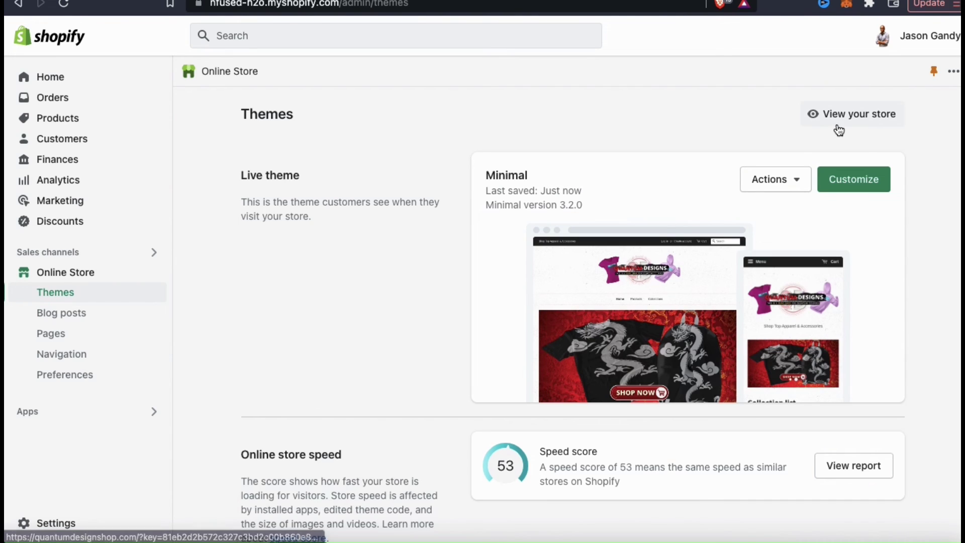
Open the live storefront and browse to the Apparel & Hats collection.
{"action": "left_click", "coordinate": [867, 124]}
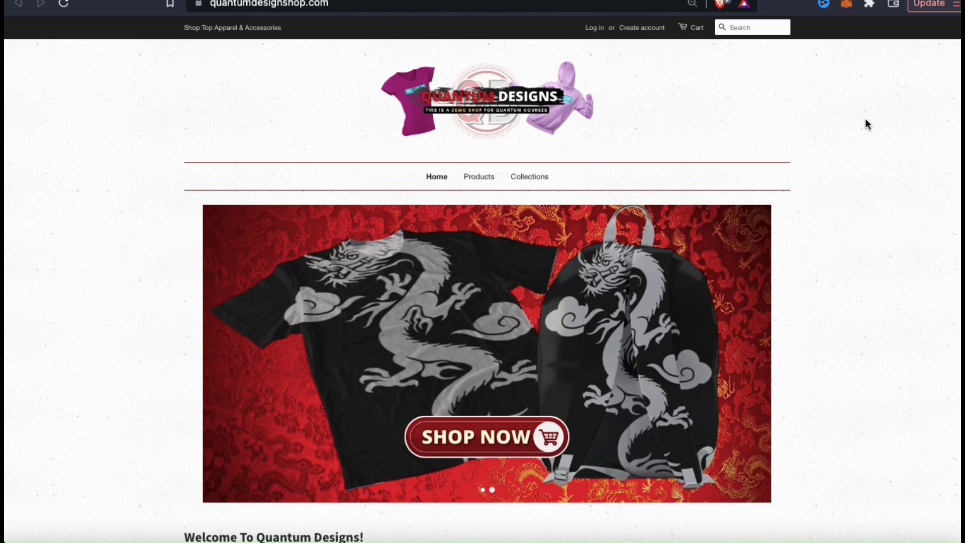
{"action": "scroll", "coordinate": [866, 120], "scroll_direction": "down", "scroll_amount": 4}
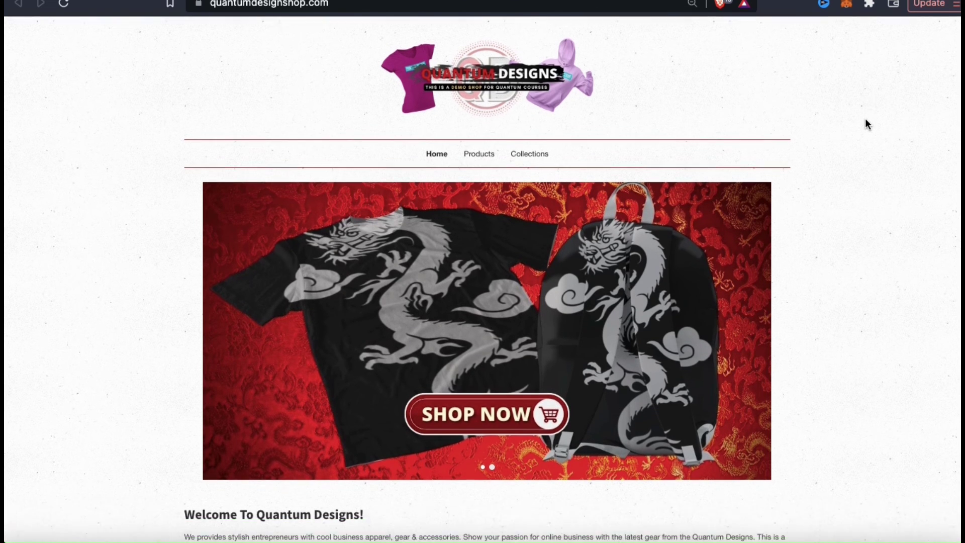
{"action": "scroll", "coordinate": [866, 120], "scroll_direction": "down", "scroll_amount": 3}
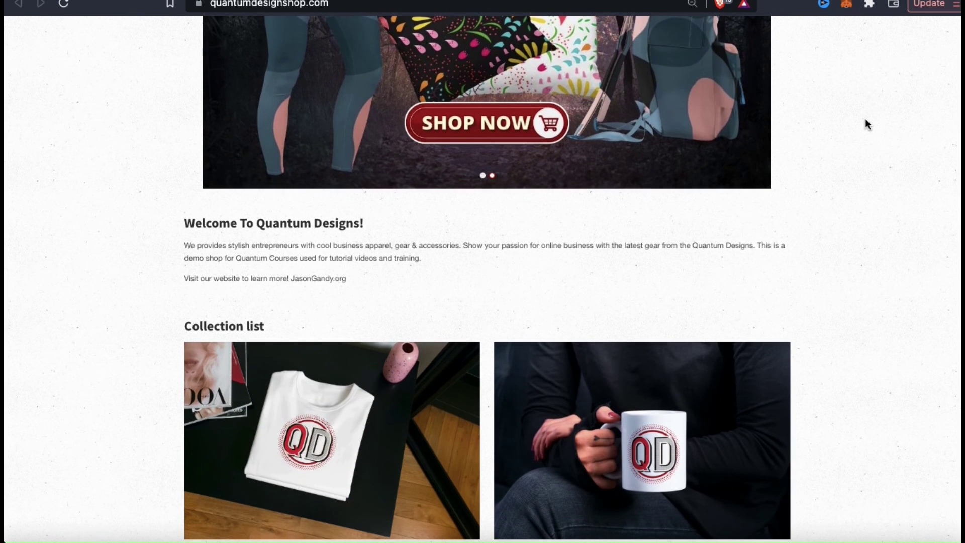
{"action": "scroll", "coordinate": [866, 124], "scroll_direction": "down", "scroll_amount": 3}
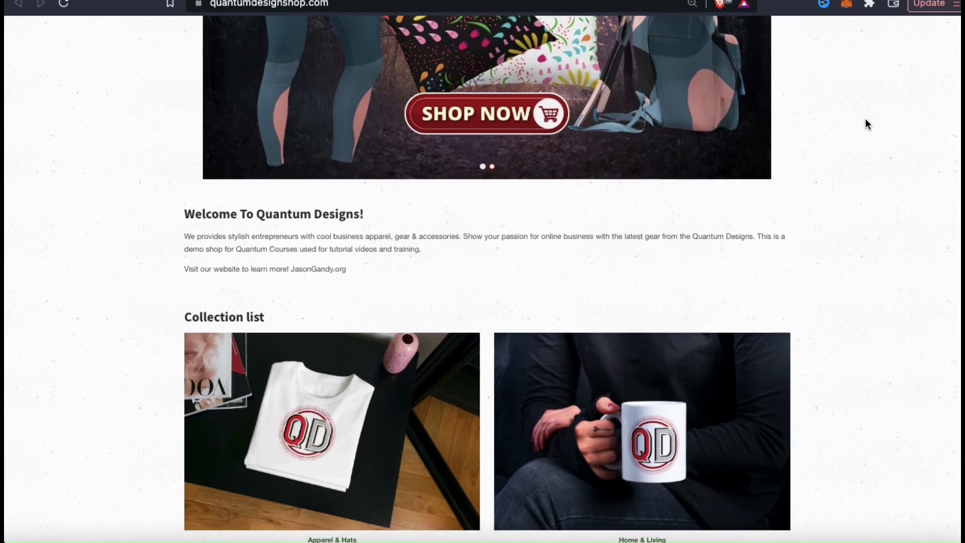
{"action": "scroll", "coordinate": [866, 124], "scroll_direction": "down", "scroll_amount": 1}
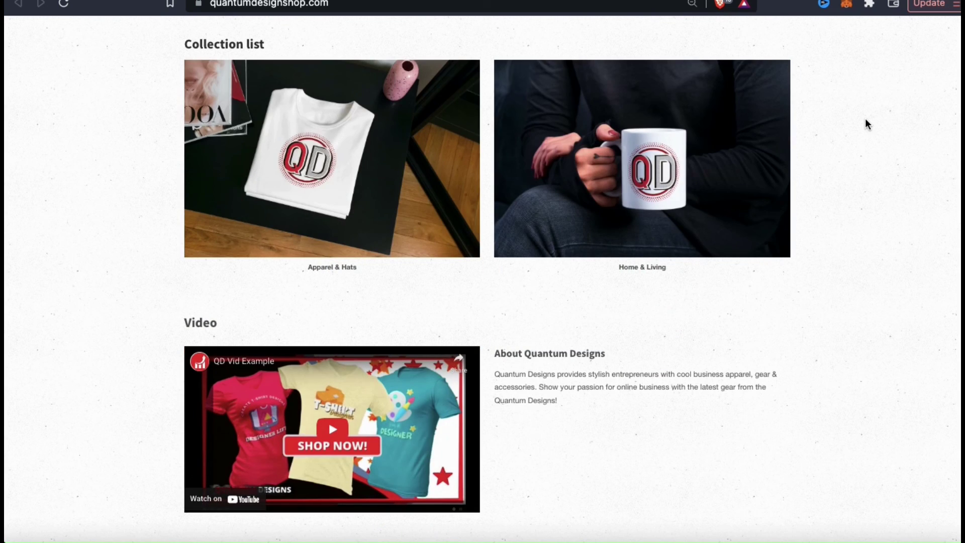
{"action": "left_click", "coordinate": [351, 189]}
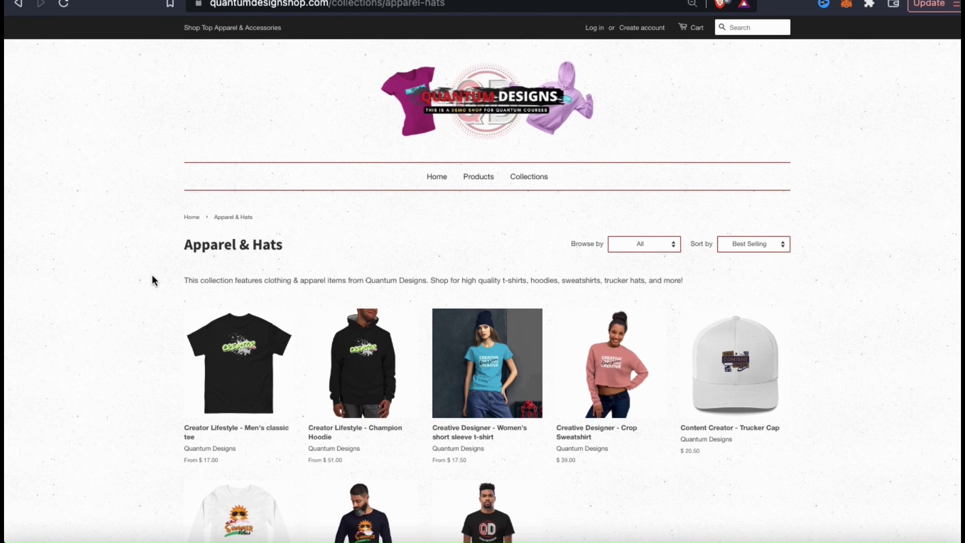
View the Content Creator - Trucker Cap product, then return to the home page.
{"action": "scroll", "coordinate": [153, 279], "scroll_direction": "down", "scroll_amount": 3}
{"action": "scroll", "coordinate": [152, 276], "scroll_direction": "down", "scroll_amount": 2}
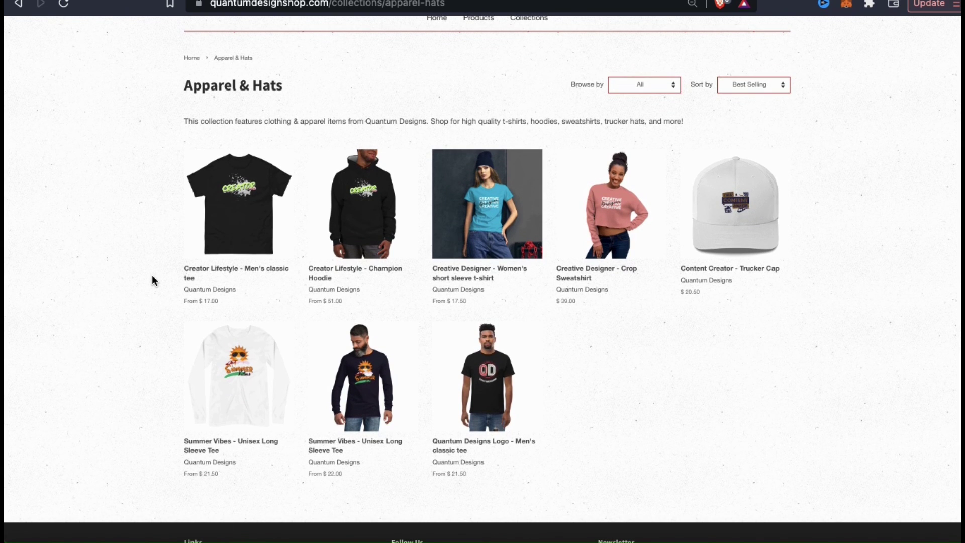
{"action": "left_click", "coordinate": [714, 207]}
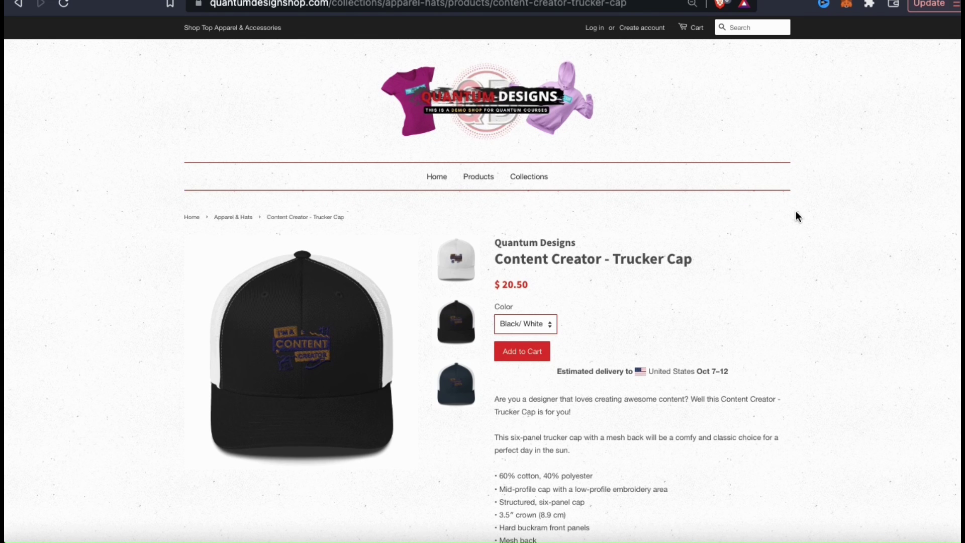
{"action": "left_click", "coordinate": [435, 180]}
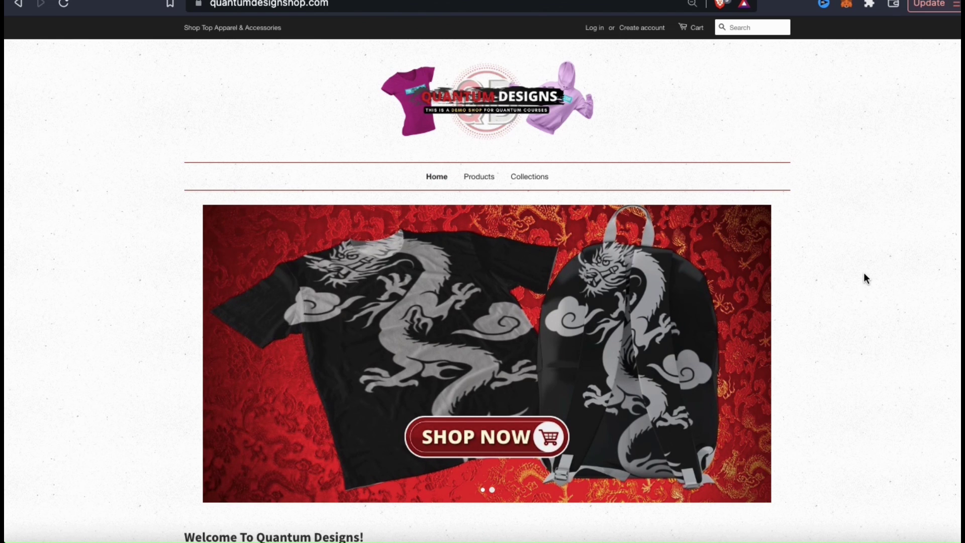
Open the storefront's Collections page showing Apparel & Hats and Home & Living.
{"action": "left_click", "coordinate": [534, 183]}
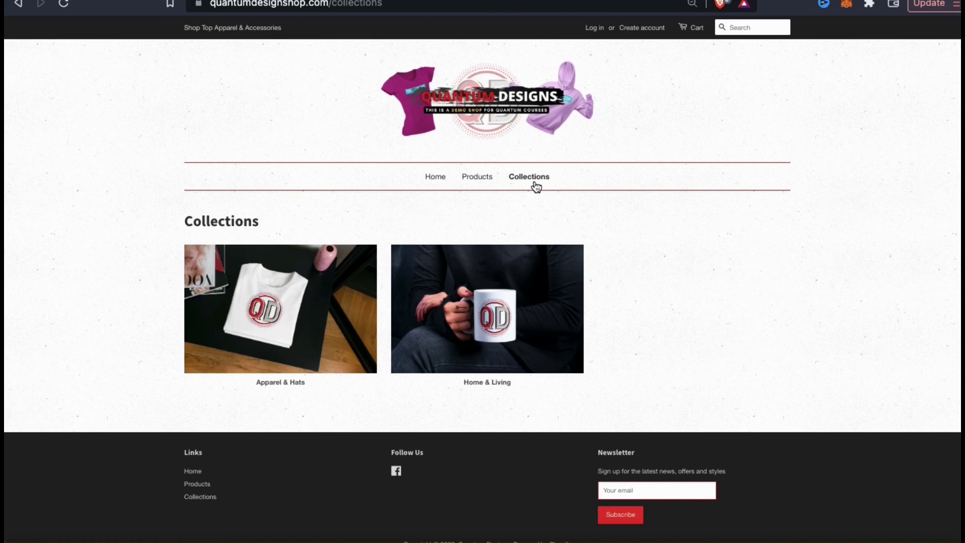